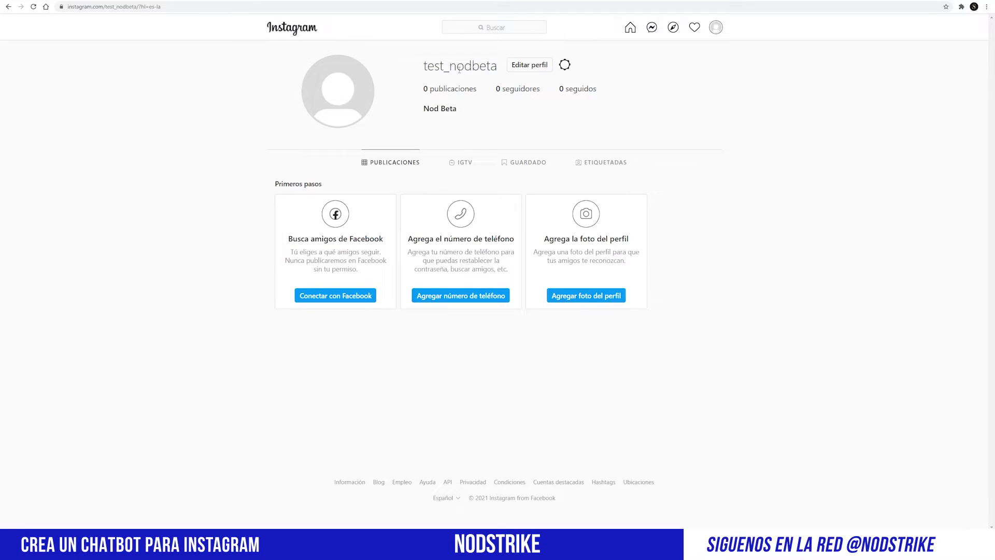
{"action": "mouse_move", "coordinate": [65, 1]}
{"action": "left_click", "coordinate": [51, 20]}
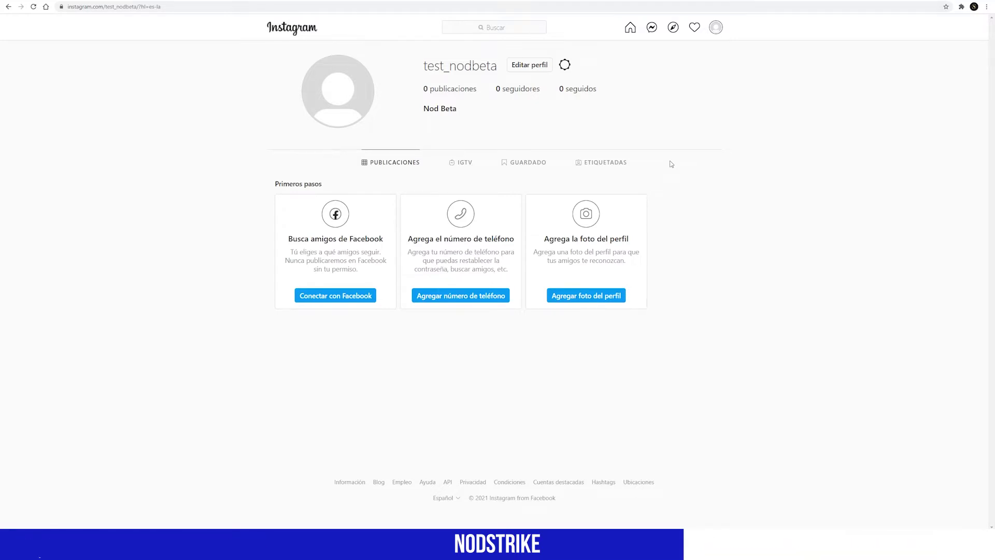
From the Instagram profile's edit settings, start switching to a professional account and choose the Negocio account type
{"action": "left_click", "coordinate": [715, 27]}
{"action": "left_click", "coordinate": [699, 84]}
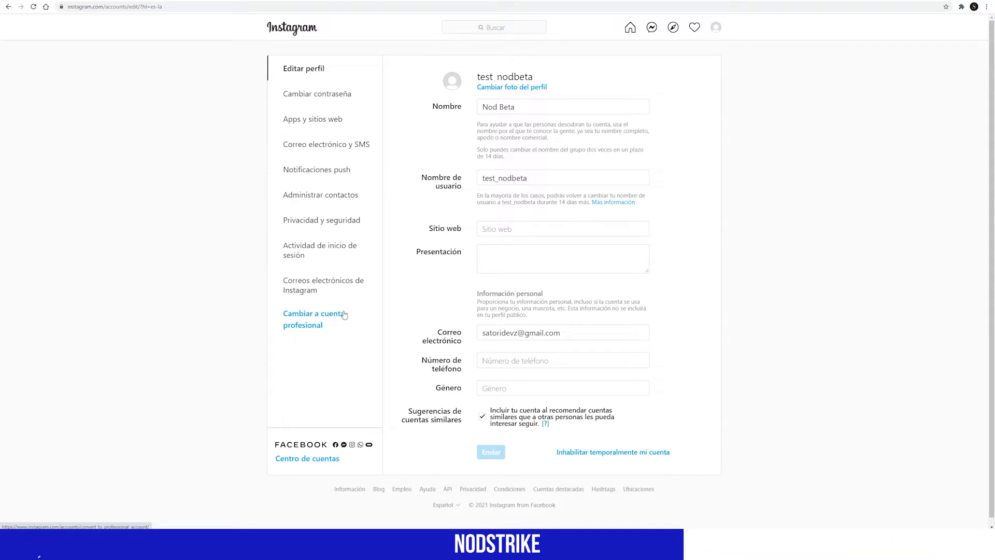
{"action": "left_click", "coordinate": [344, 314]}
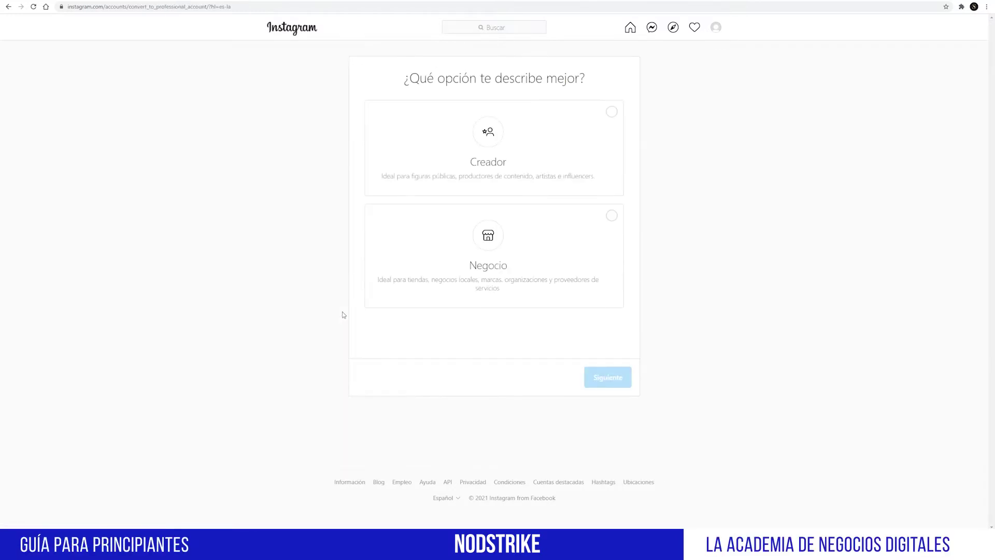
{"action": "left_click", "coordinate": [612, 215]}
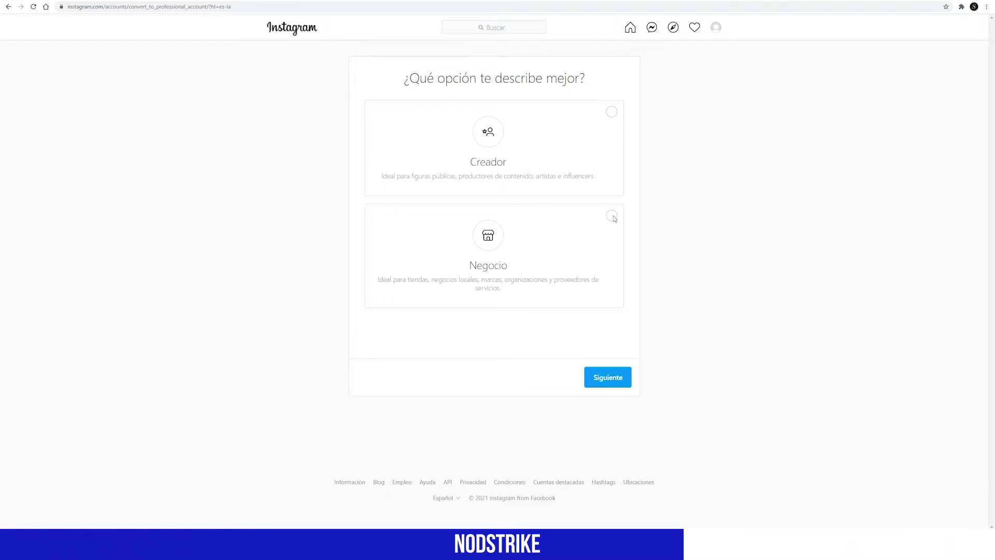
{"action": "left_click", "coordinate": [619, 383]}
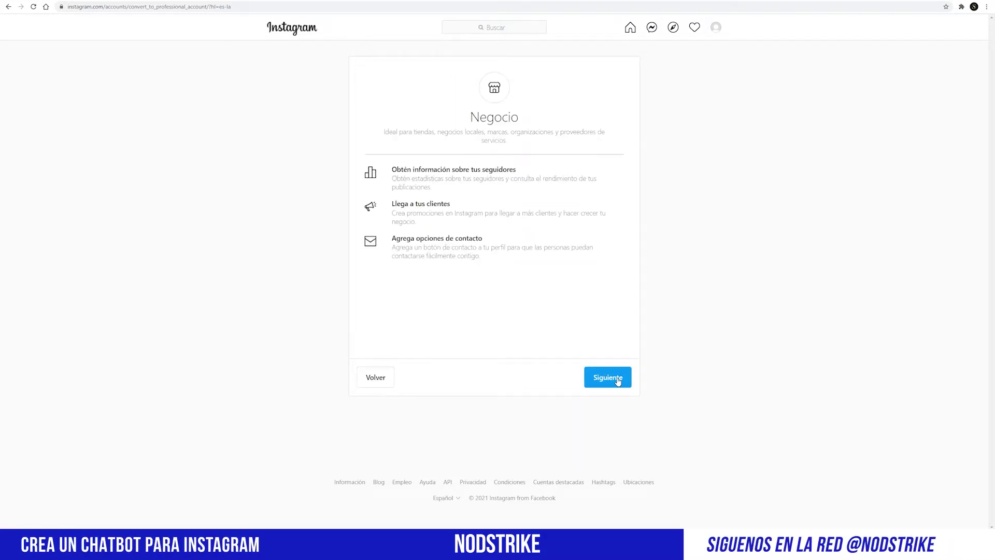
{"action": "left_click", "coordinate": [617, 382]}
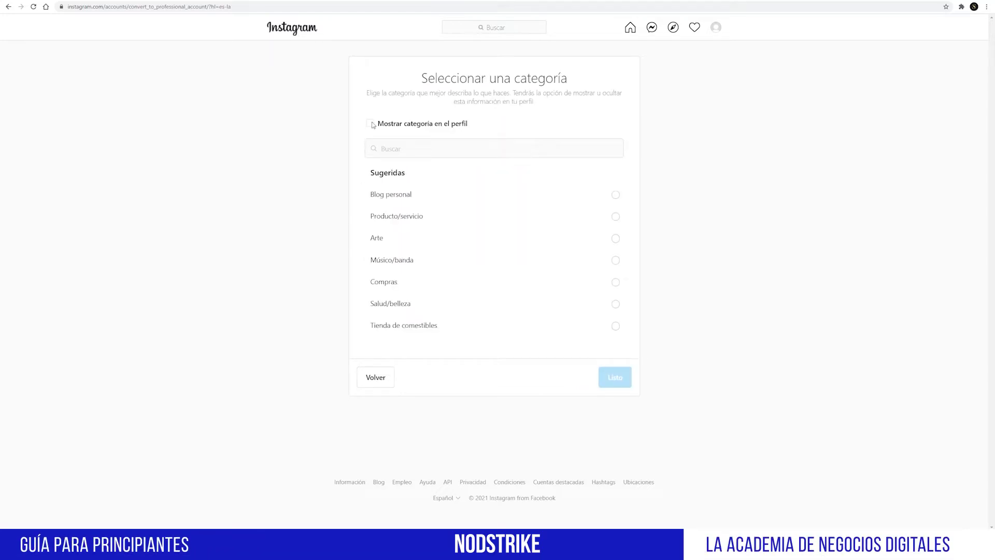
Finish the business account setup with Education Website as the category, found by searching "educacion", and without using the contact information
{"action": "left_click", "coordinate": [416, 149]}
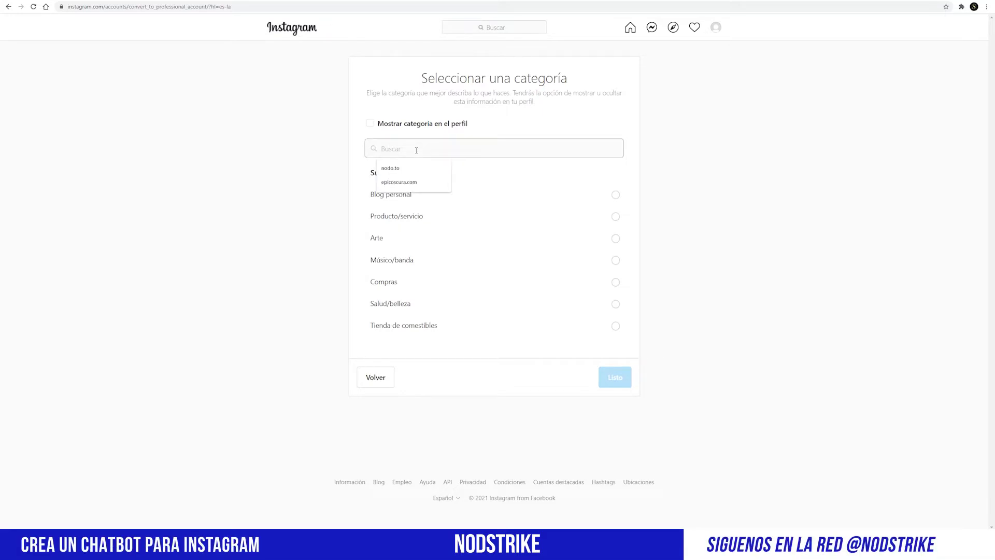
{"action": "type", "text": "educacion"}
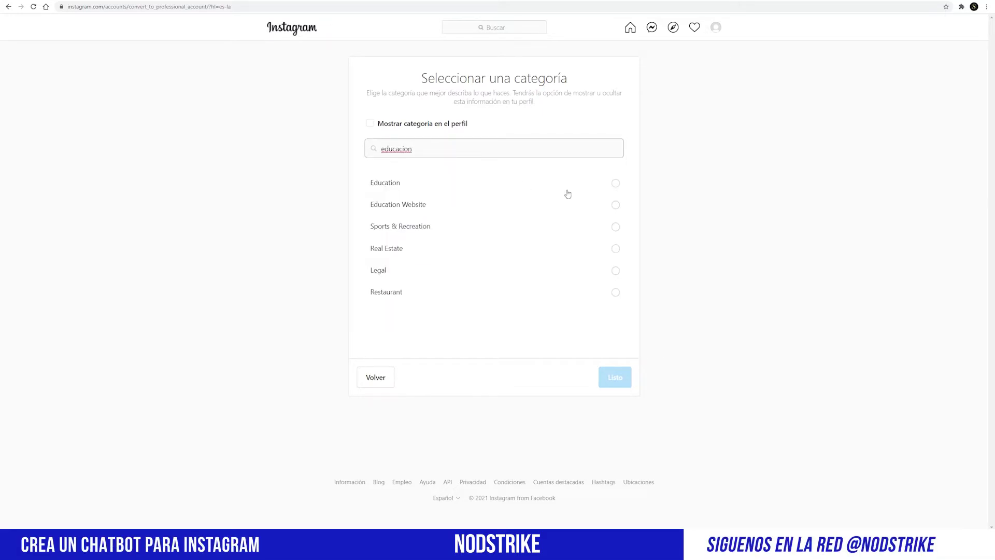
{"action": "left_click", "coordinate": [615, 204]}
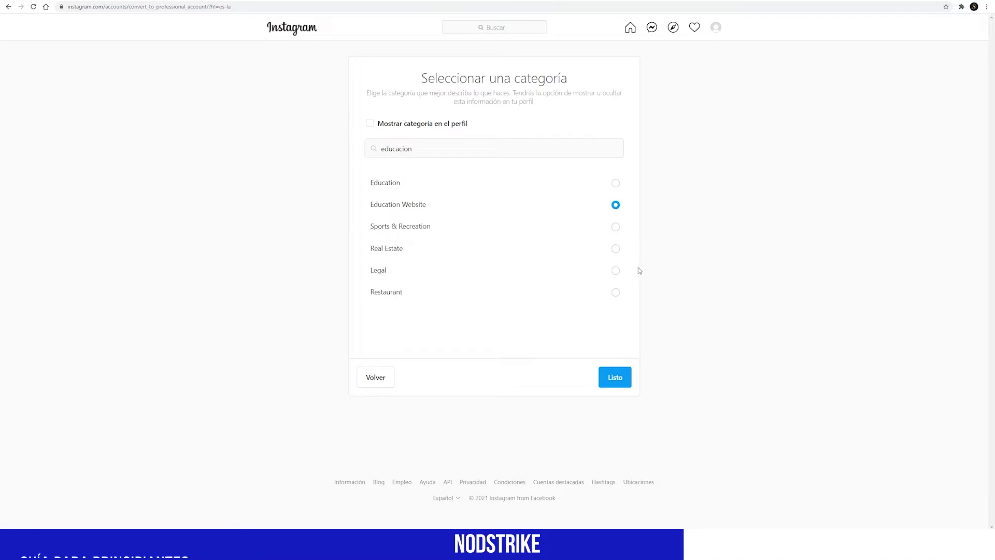
{"action": "left_click", "coordinate": [625, 382]}
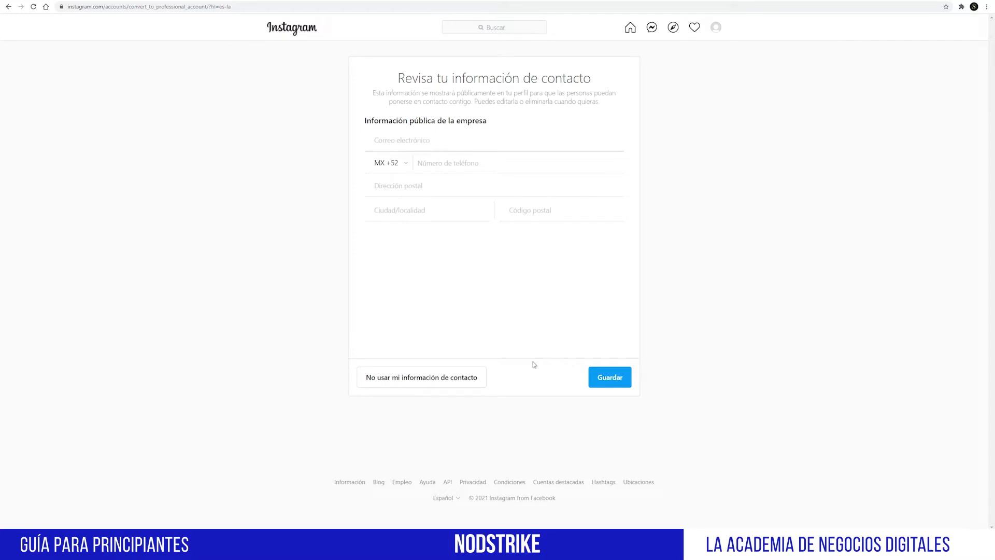
{"action": "left_click", "coordinate": [459, 378]}
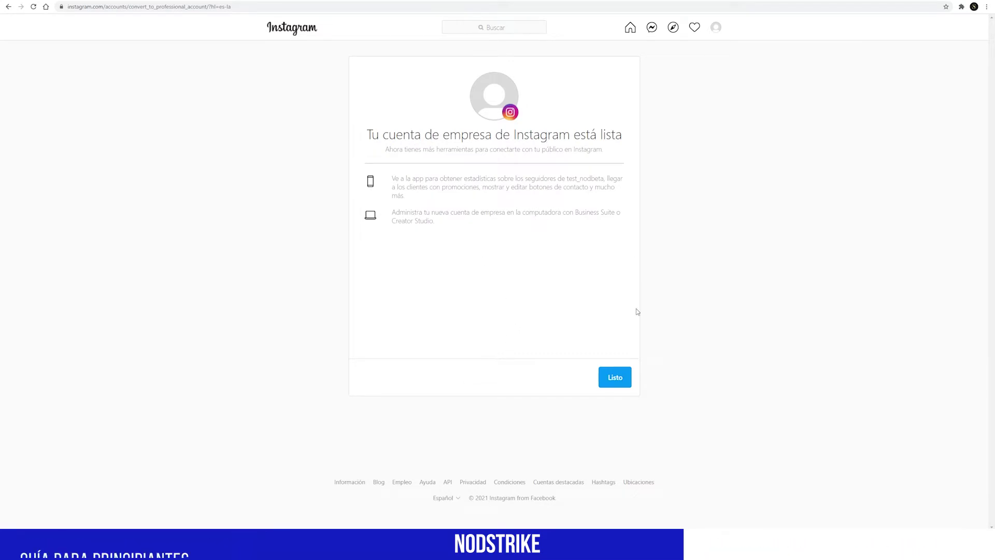
{"action": "left_click", "coordinate": [626, 381]}
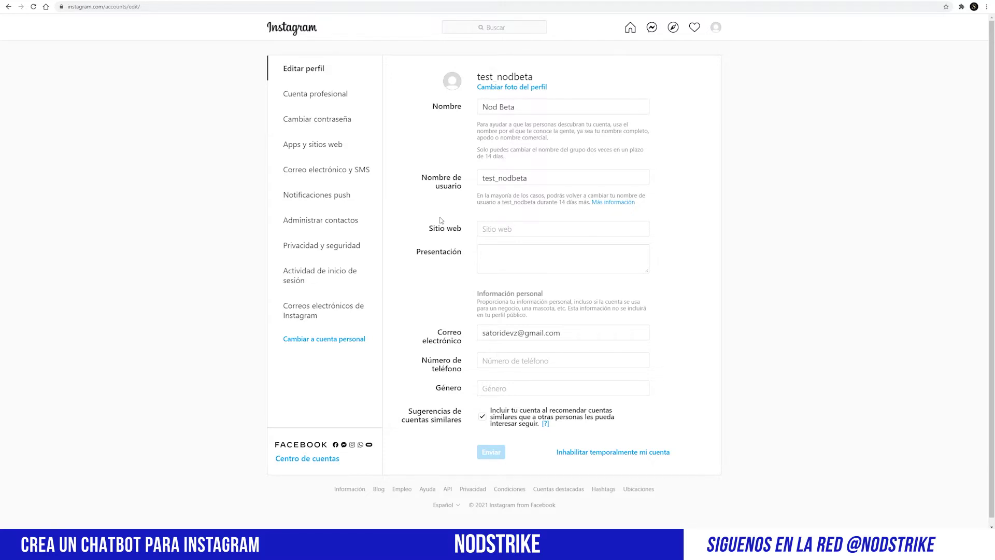
Switch to the Nod Beta Facebook page and open the Instagram section of its page settings
{"action": "key", "text": "alt+Tab"}
{"action": "scroll", "coordinate": [181, 414], "scroll_direction": "down", "scroll_amount": 3}
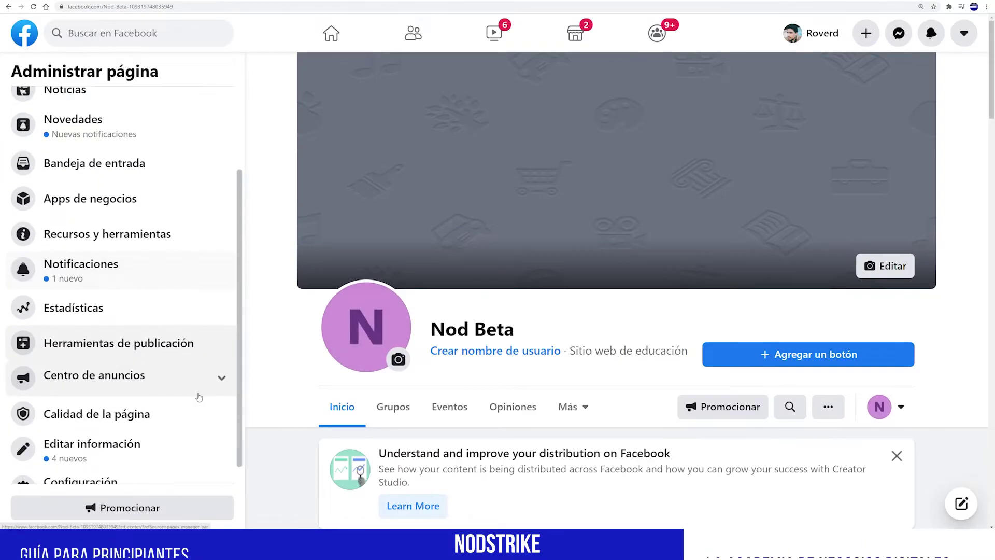
{"action": "left_click", "coordinate": [188, 458]}
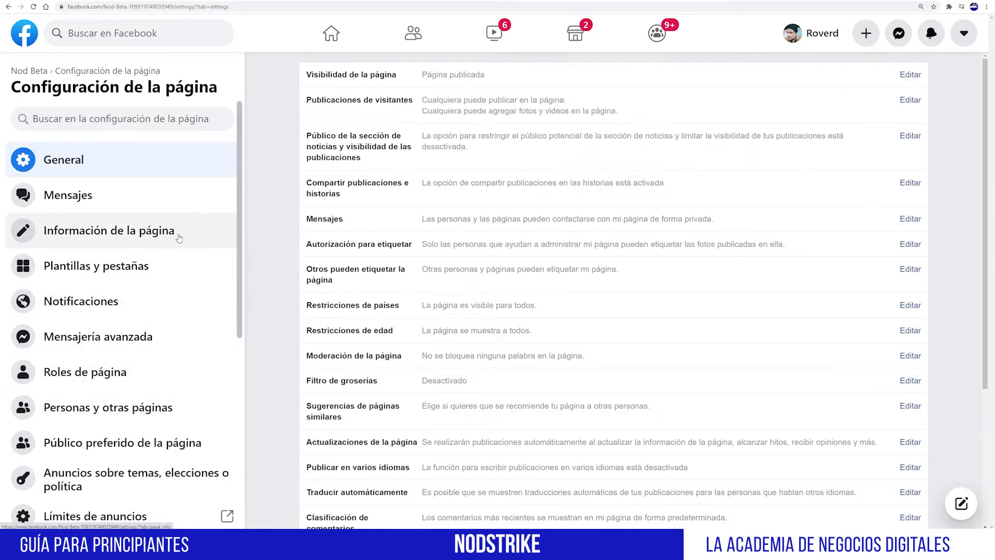
{"action": "scroll", "coordinate": [178, 238], "scroll_direction": "down", "scroll_amount": 5}
{"action": "scroll", "coordinate": [166, 264], "scroll_direction": "down", "scroll_amount": 1}
{"action": "left_click", "coordinate": [150, 283]}
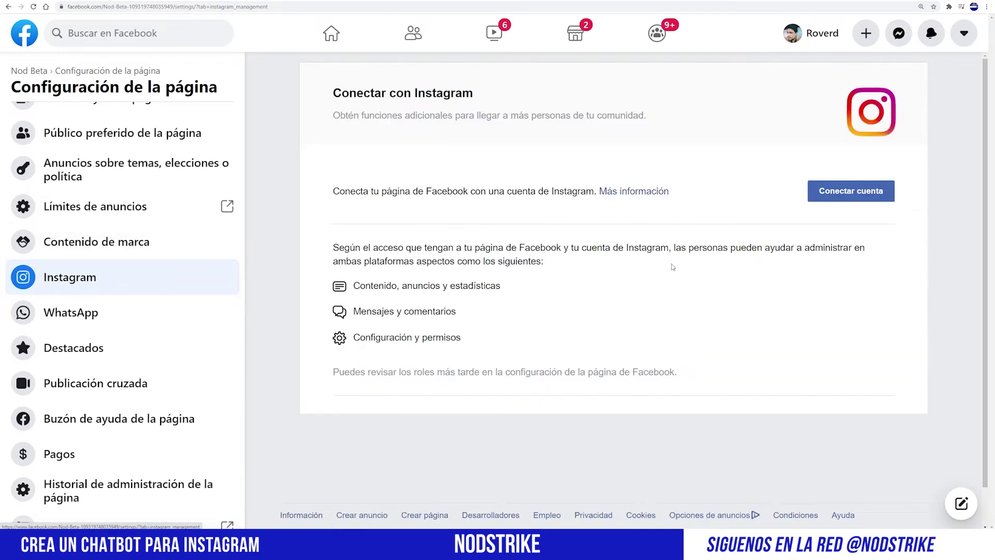
Connect the Instagram account to the Facebook page, allowing access to Instagram messages in the inbox
{"action": "left_click", "coordinate": [863, 192]}
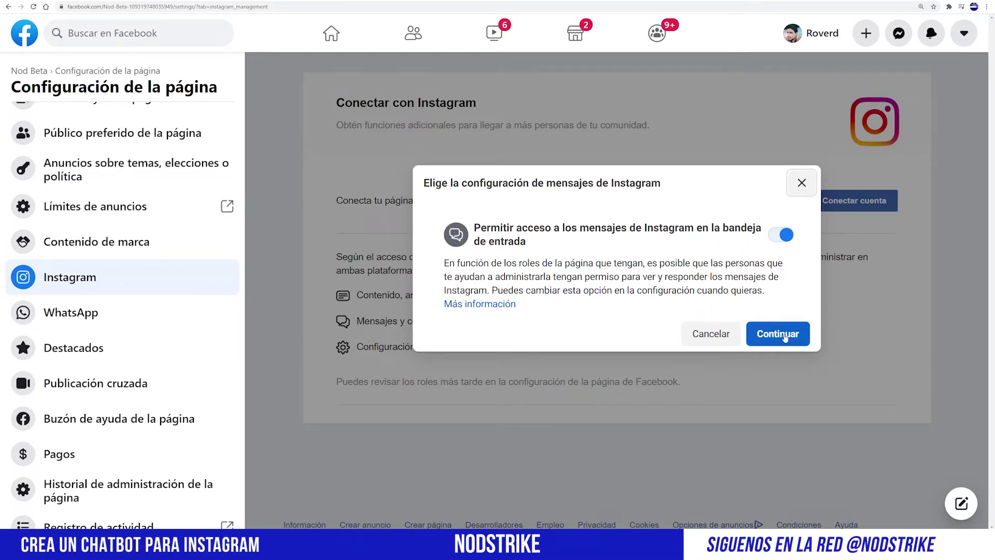
{"action": "left_click", "coordinate": [786, 335]}
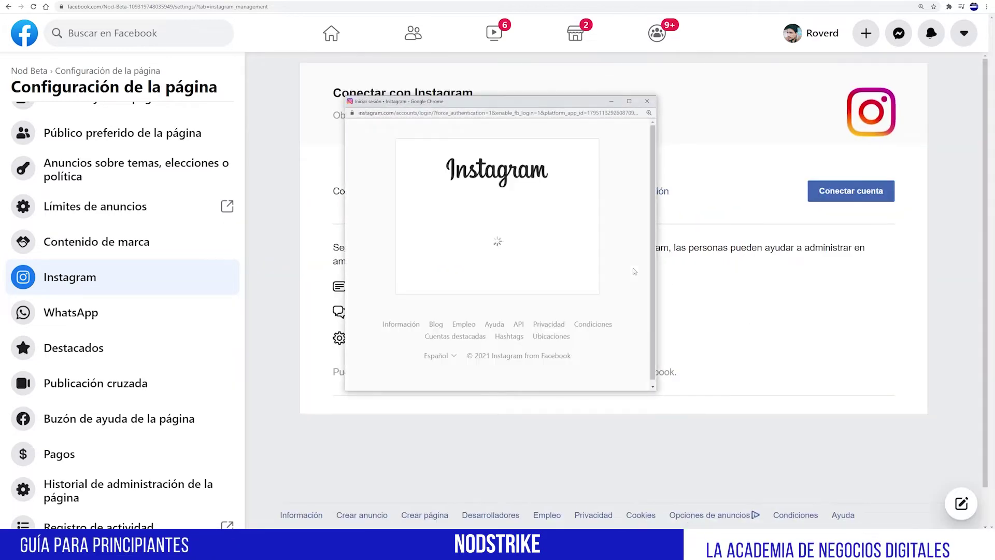
{"action": "left_click", "coordinate": [550, 322]}
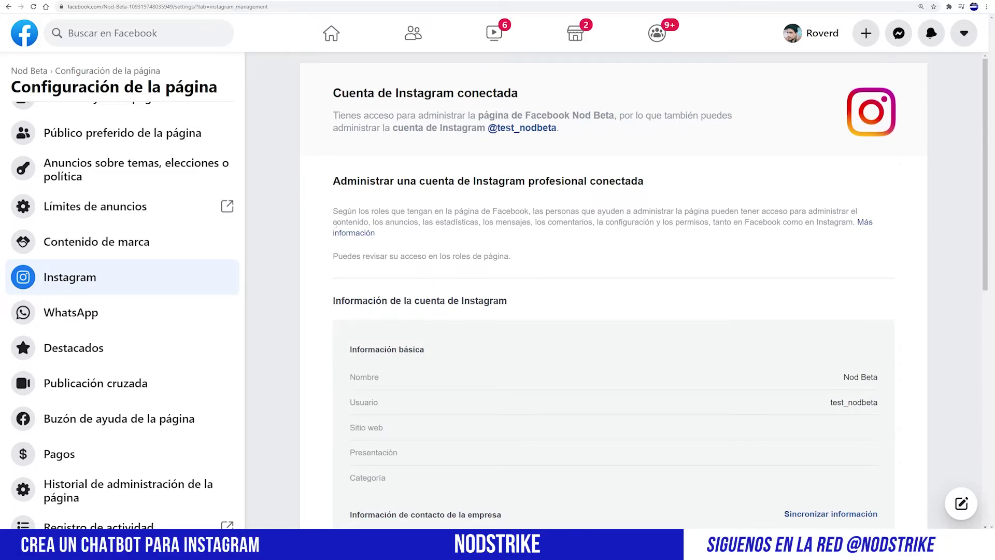
{"action": "scroll", "coordinate": [436, 291], "scroll_direction": "down", "scroll_amount": 2}
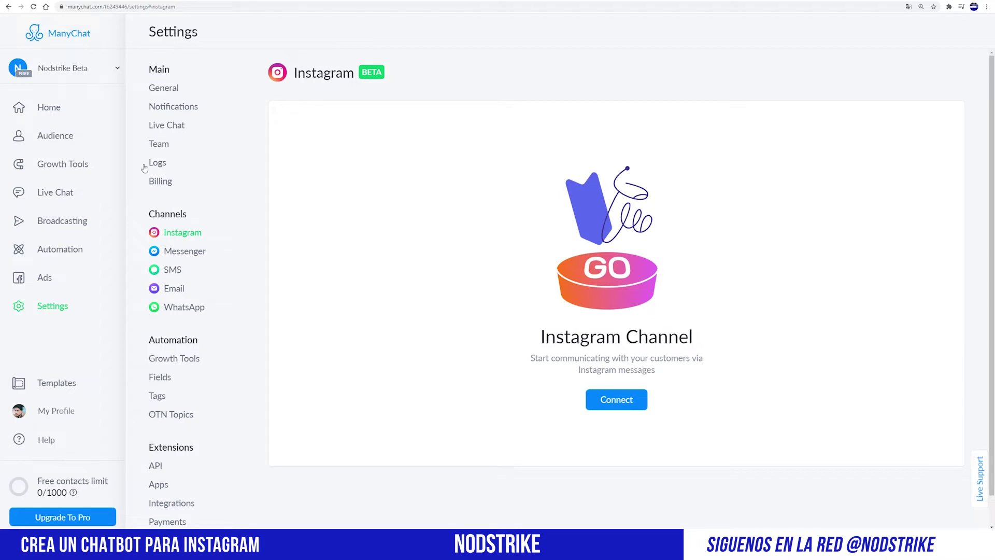
{"action": "left_click", "coordinate": [118, 69]}
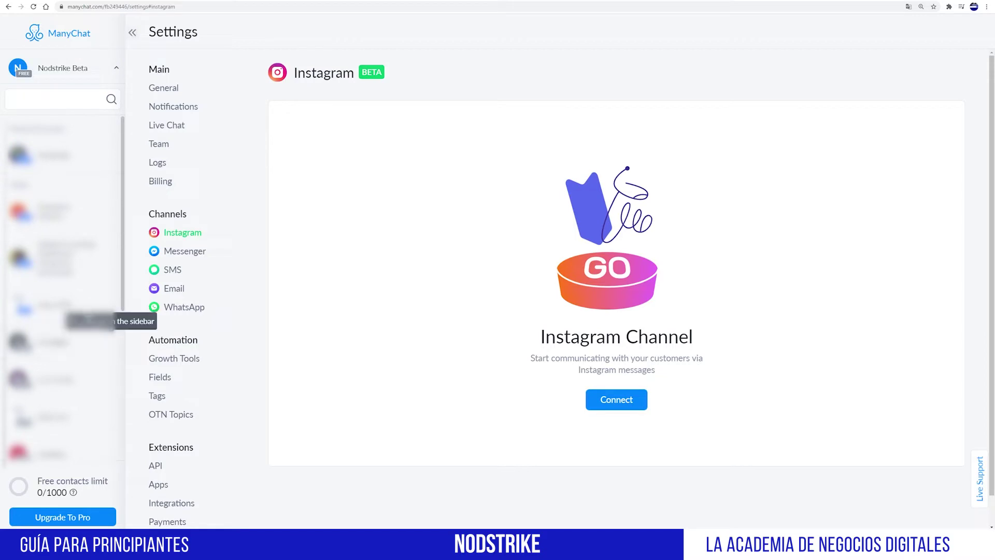
{"action": "scroll", "coordinate": [78, 322], "scroll_direction": "down", "scroll_amount": 10}
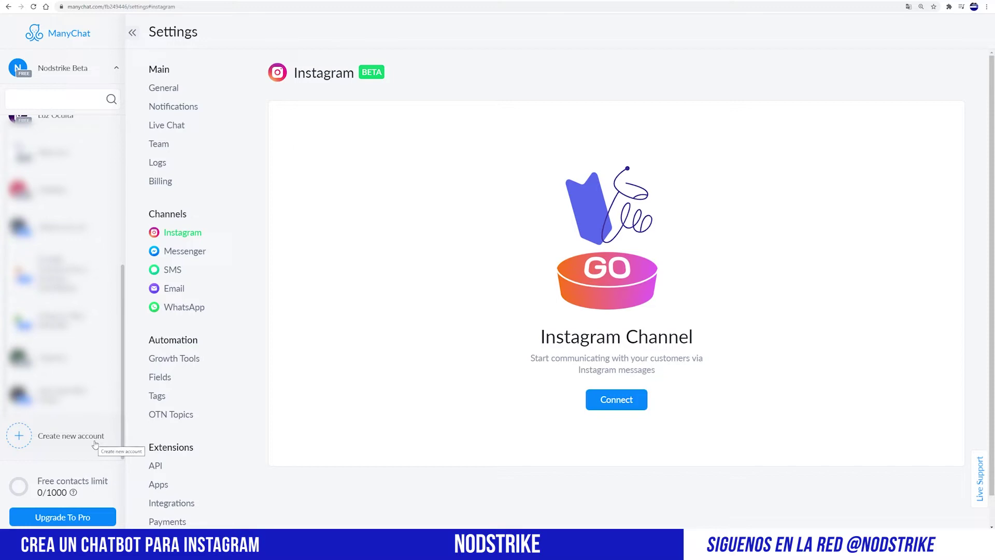
{"action": "left_click", "coordinate": [94, 441]}
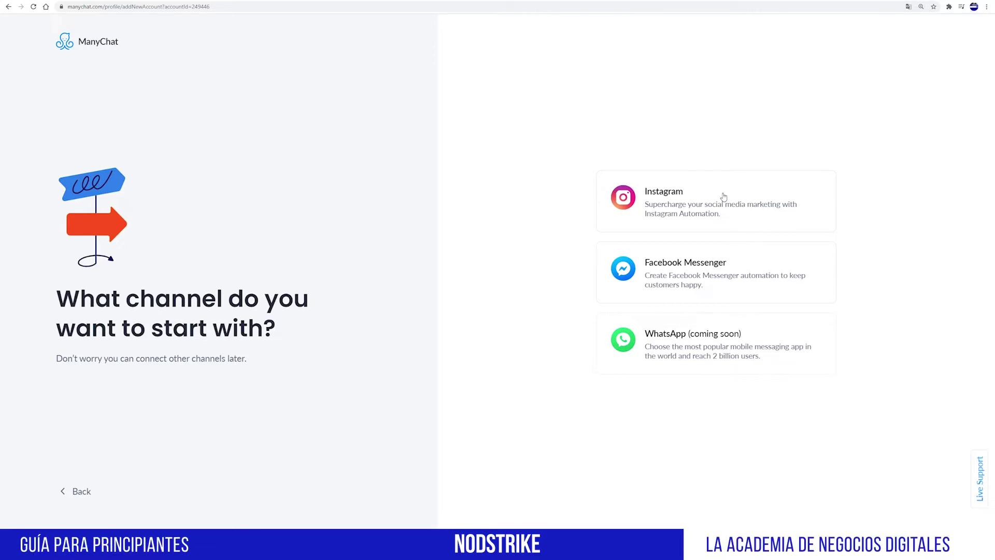
{"action": "left_click", "coordinate": [82, 491]}
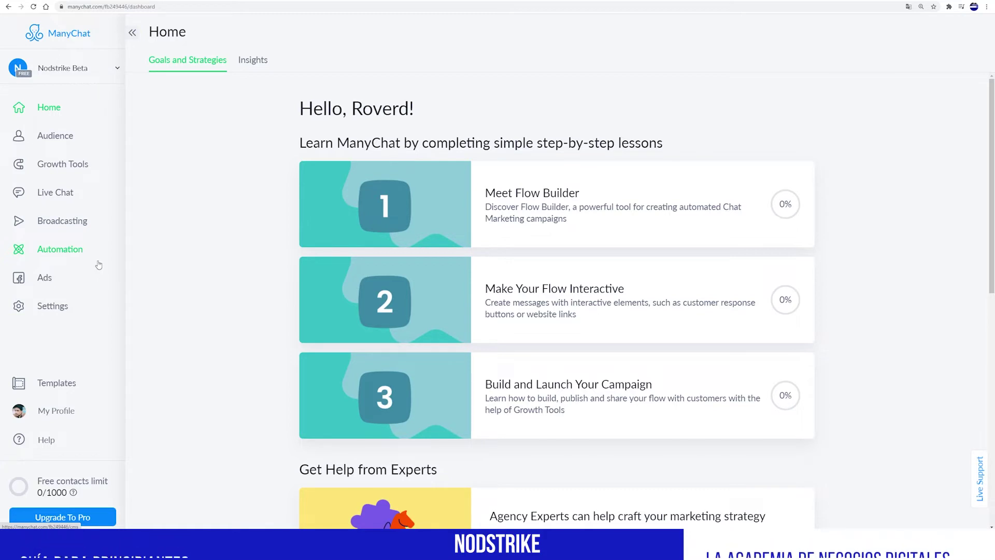
Start connecting the Instagram channel from the Nodstrike Beta account settings and grant ManyChat the requested Instagram permissions through Facebook
{"action": "left_click", "coordinate": [85, 309]}
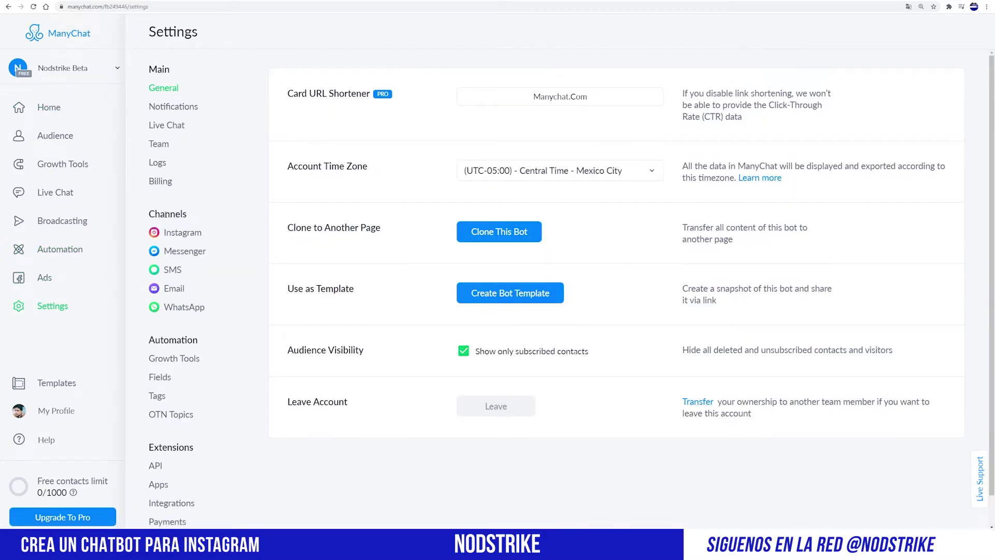
{"action": "left_click", "coordinate": [183, 232]}
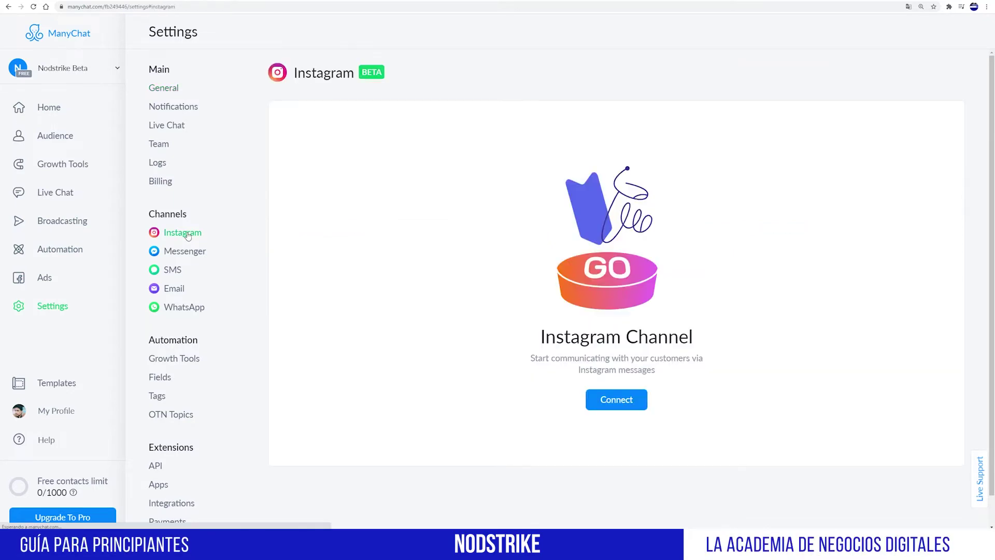
{"action": "left_click", "coordinate": [628, 402]}
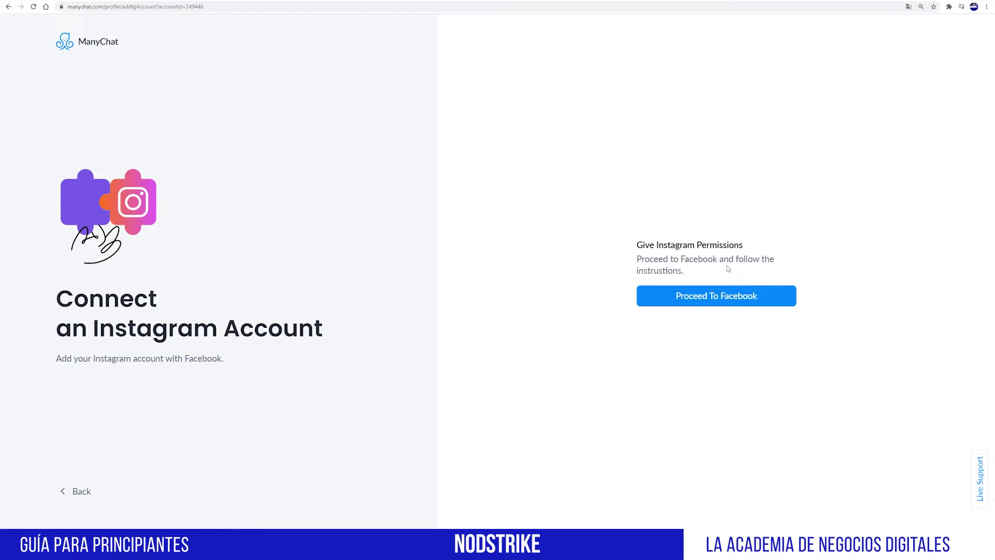
{"action": "left_click", "coordinate": [731, 299]}
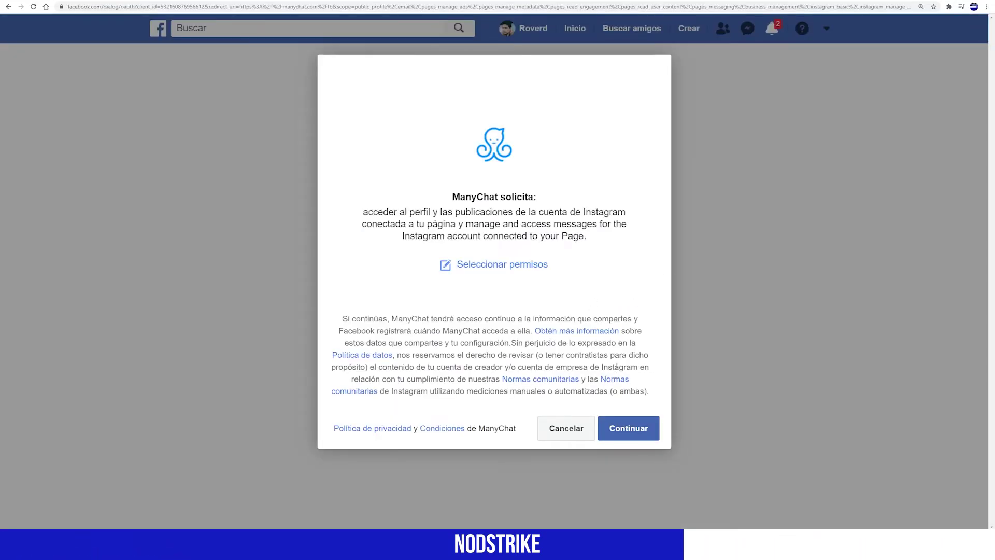
{"action": "left_click", "coordinate": [644, 434]}
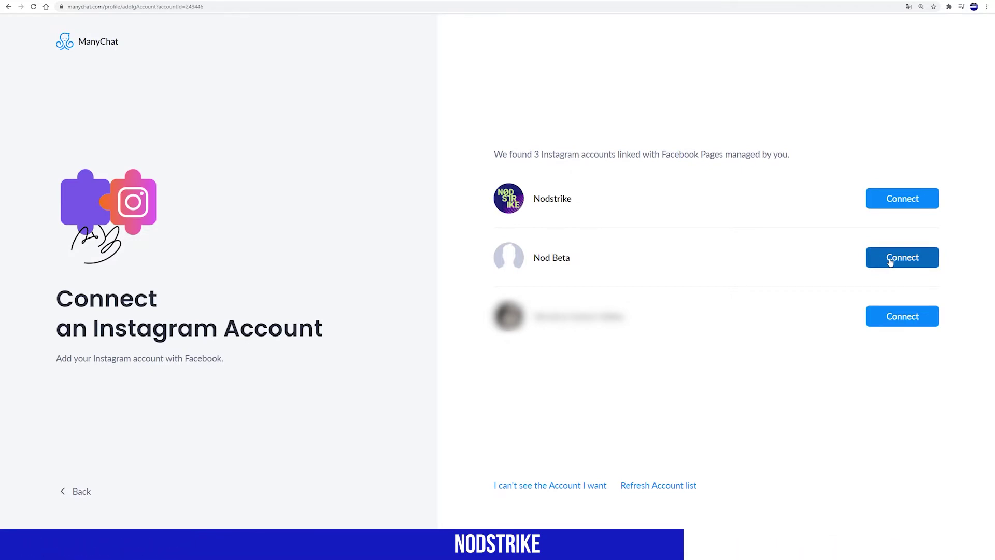
Connect the Nod Beta Instagram account, confirm that it is a Business account, and return to the channel settings
{"action": "left_click", "coordinate": [889, 262]}
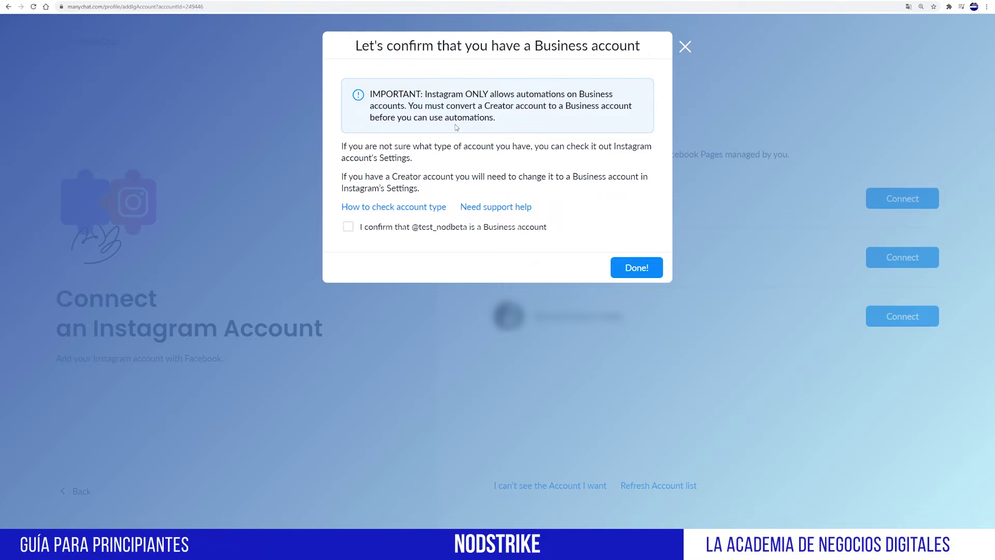
{"action": "left_click", "coordinate": [348, 227]}
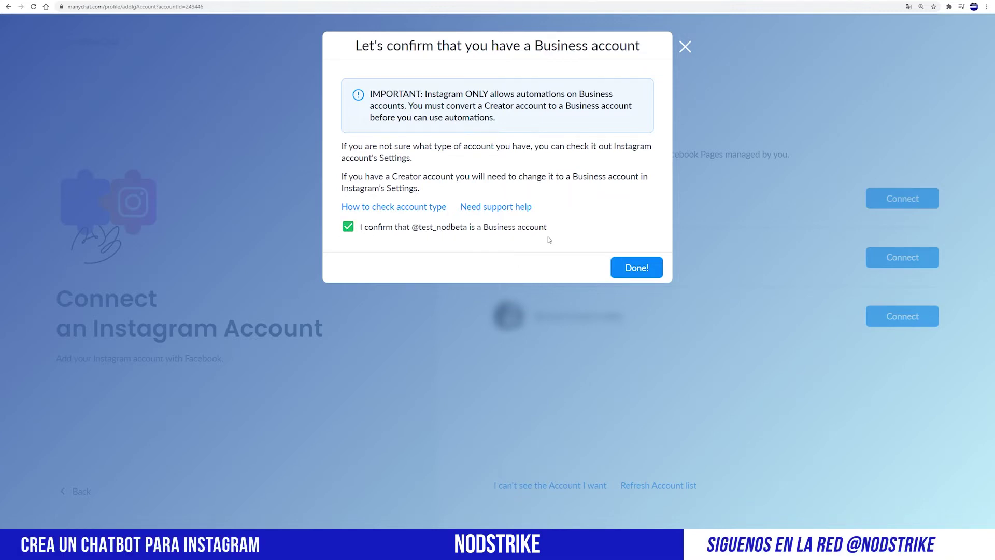
{"action": "left_click", "coordinate": [641, 268]}
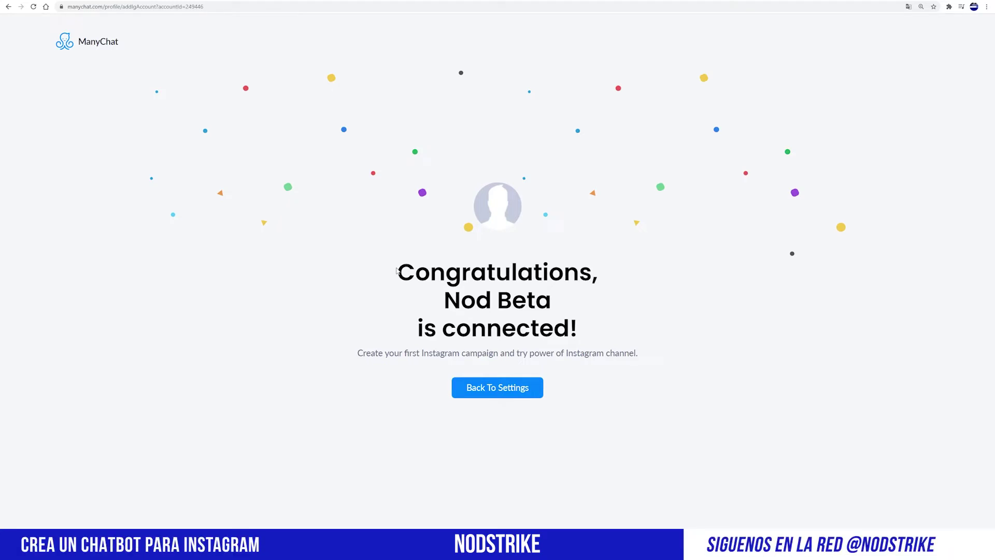
{"action": "left_click", "coordinate": [528, 394]}
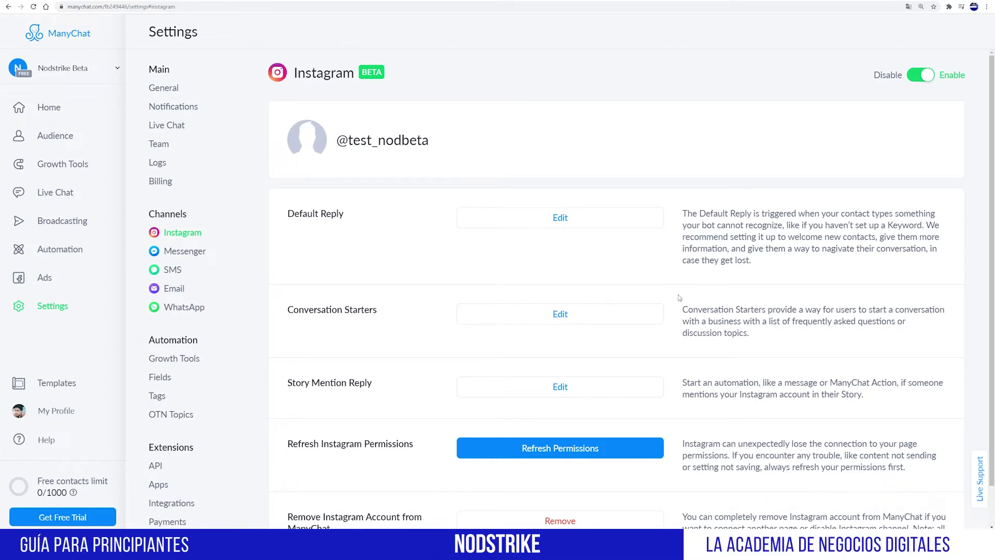
Review the Instagram channel's options for default reply, conversation starters, story mention reply, permissions and account removal
{"action": "scroll", "coordinate": [674, 286], "scroll_direction": "down", "scroll_amount": 1}
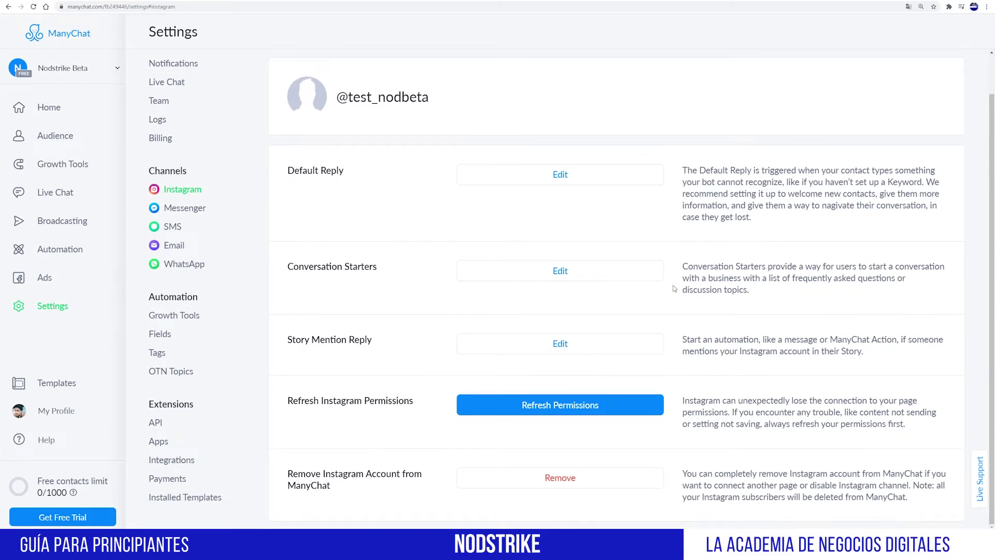
{"action": "scroll", "coordinate": [674, 288], "scroll_direction": "up", "scroll_amount": 1}
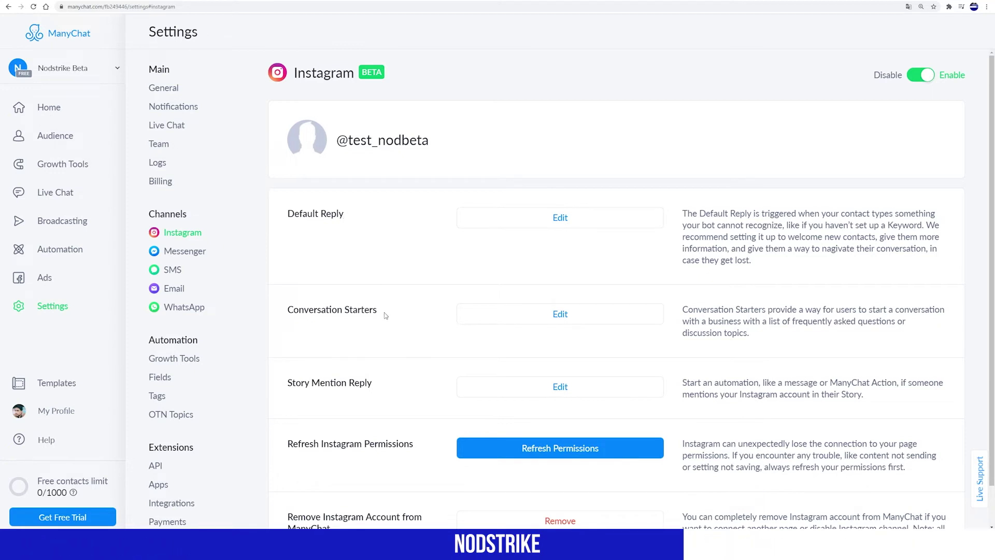
{"action": "scroll", "coordinate": [385, 315], "scroll_direction": "down", "scroll_amount": 1}
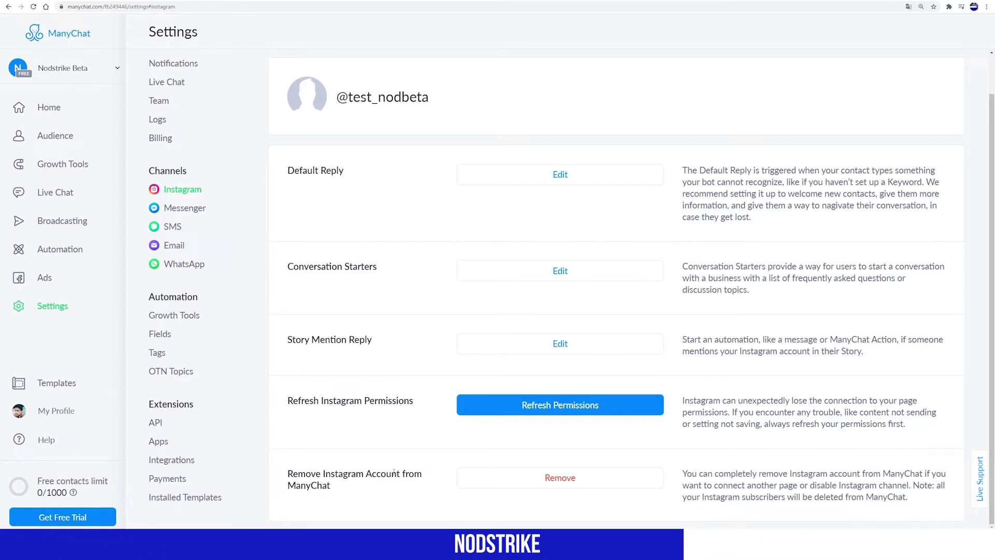
Open the Instagram channel's Conversation Starters for editing and add the question "Malteada de Chocolate"
{"action": "scroll", "coordinate": [420, 346], "scroll_direction": "up", "scroll_amount": 2}
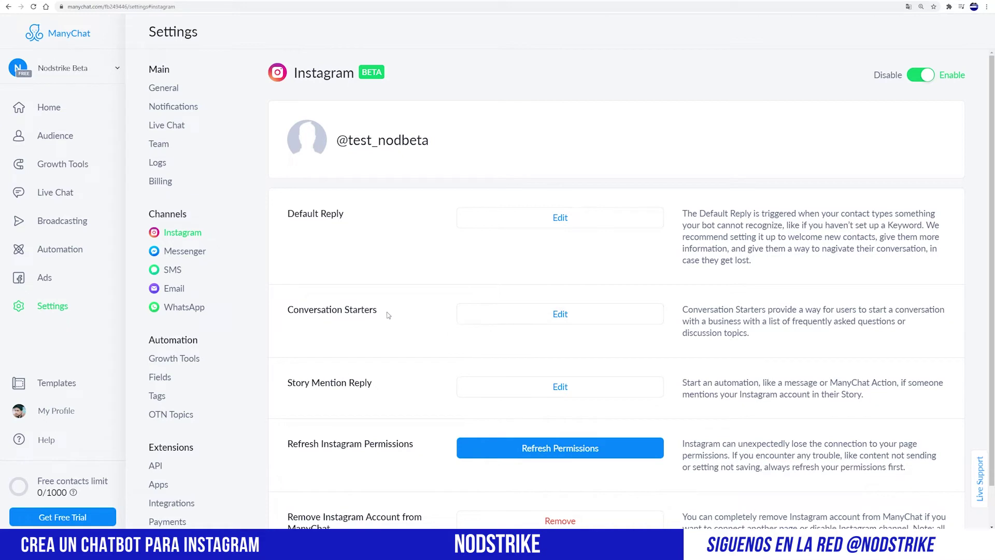
{"action": "left_click", "coordinate": [542, 316]}
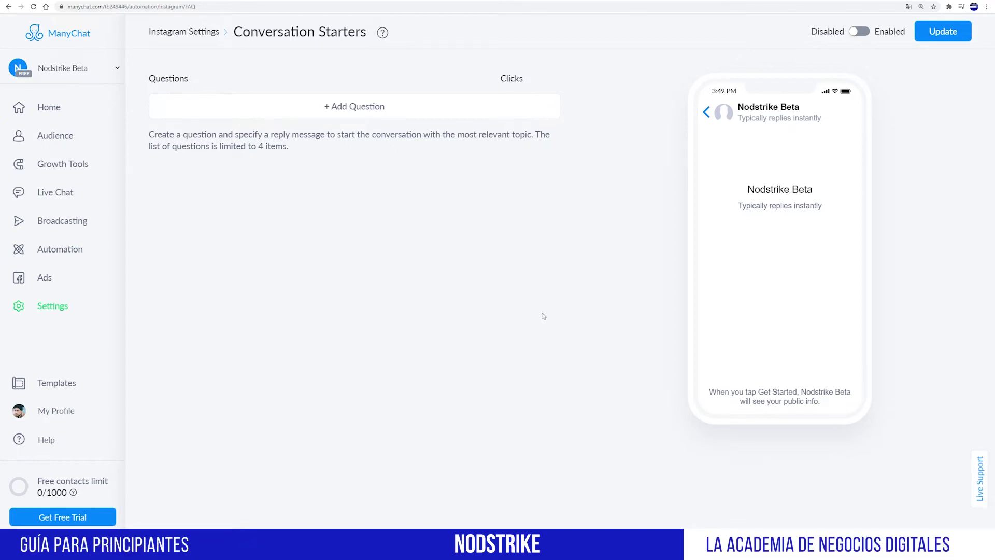
{"action": "left_click", "coordinate": [418, 112]}
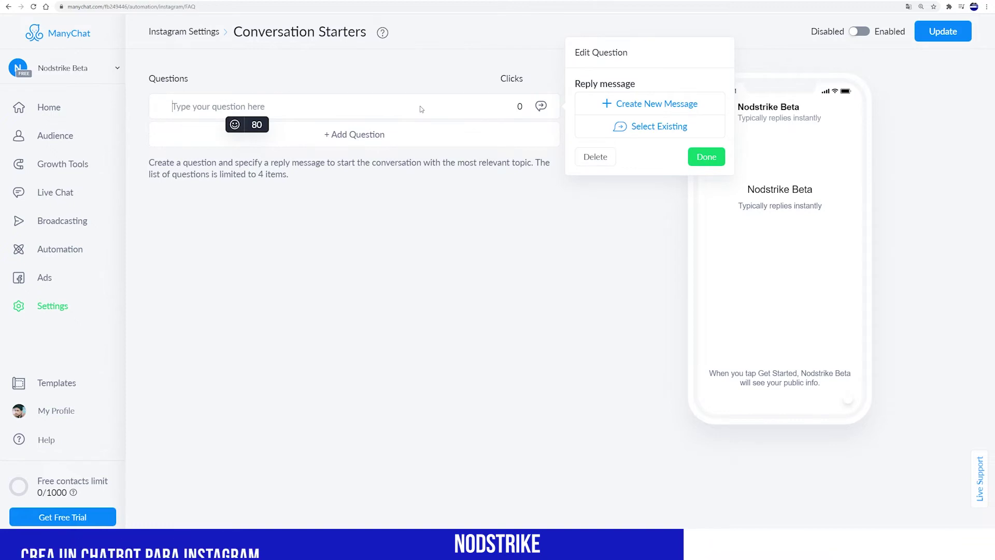
{"action": "type", "text": "Malteada"}
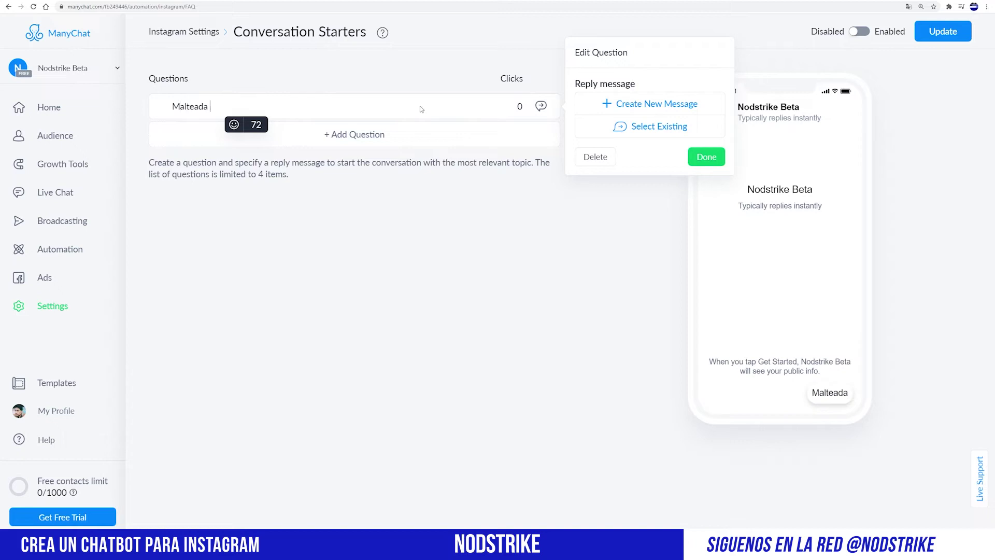
{"action": "type", "text": " de "}
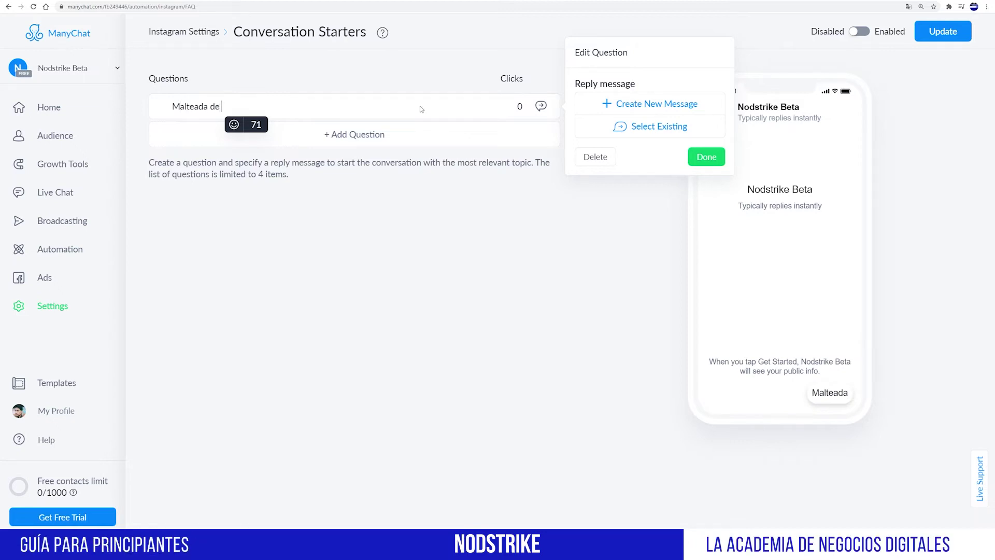
{"action": "type", "text": "Chocolate"}
Add a second conversation starter question reading "Hablar con humano" and delete it again
{"action": "left_click", "coordinate": [392, 136]}
{"action": "left_click", "coordinate": [393, 136]}
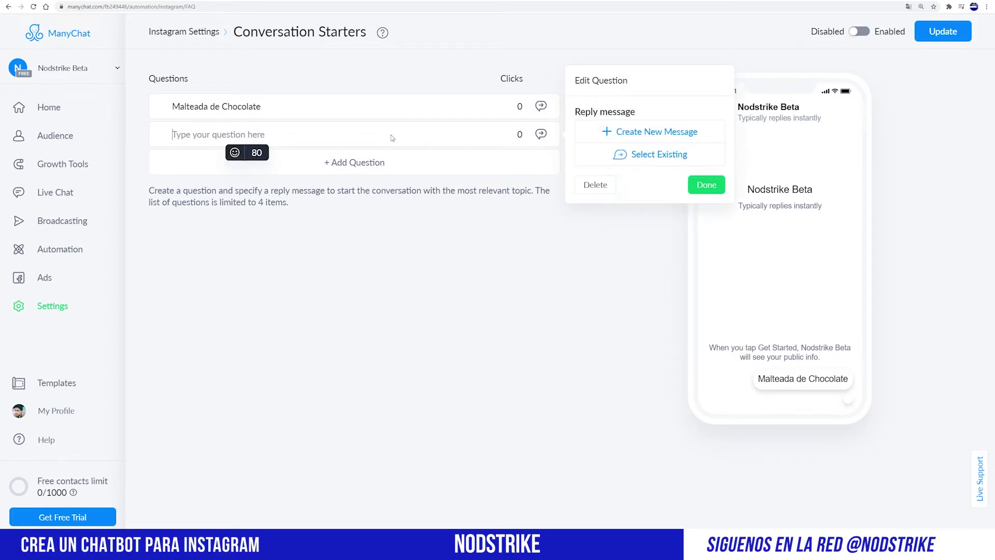
{"action": "type", "text": "Hablar con "}
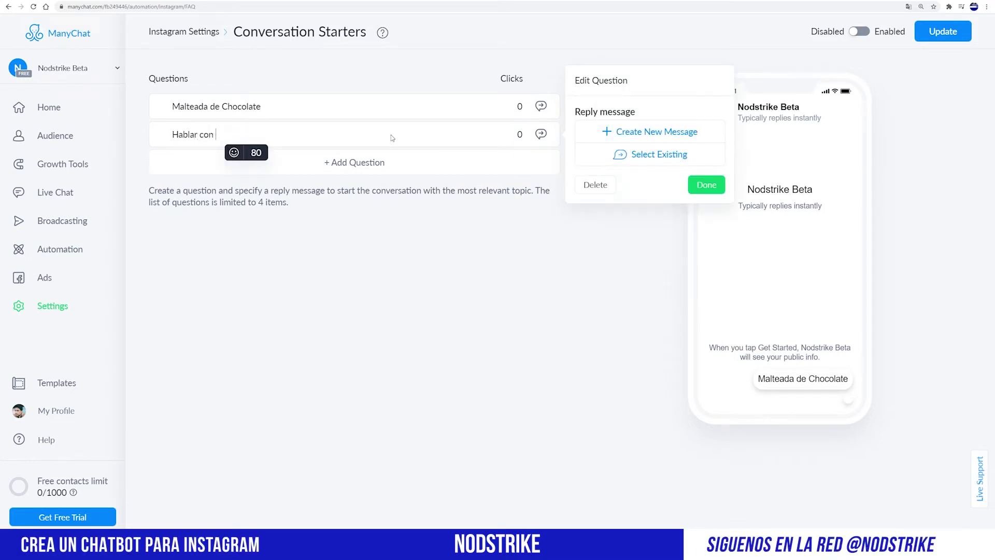
{"action": "type", "text": "humano"}
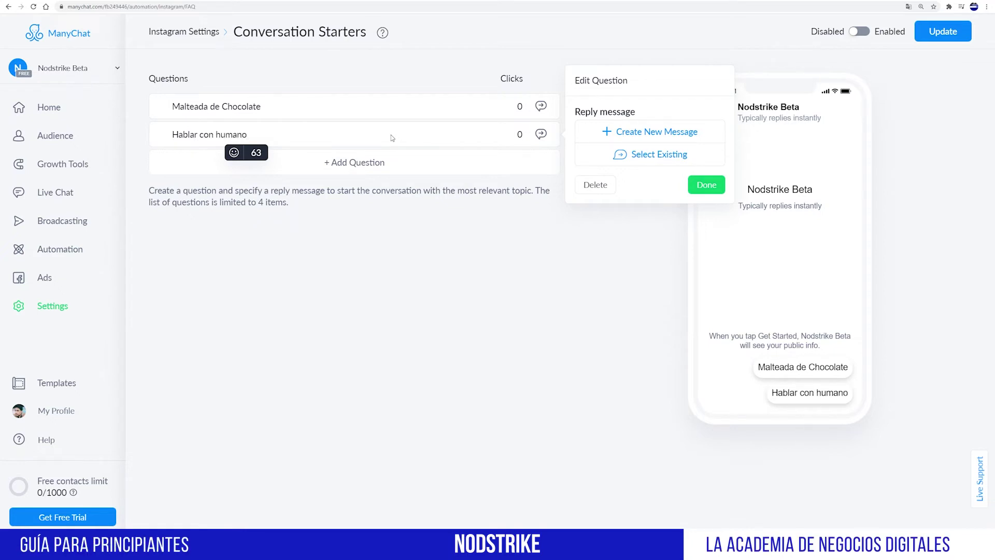
{"action": "left_click", "coordinate": [436, 261]}
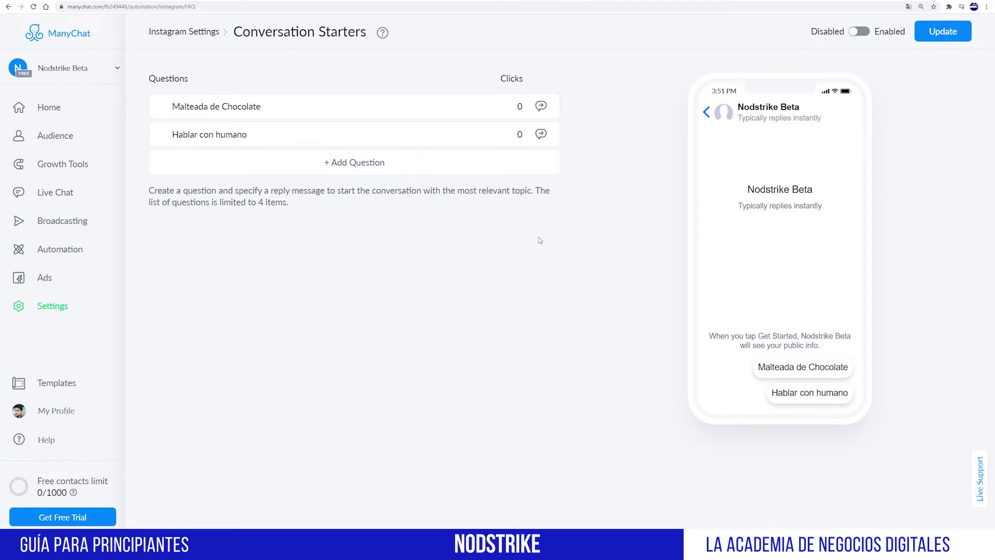
{"action": "left_click", "coordinate": [440, 141]}
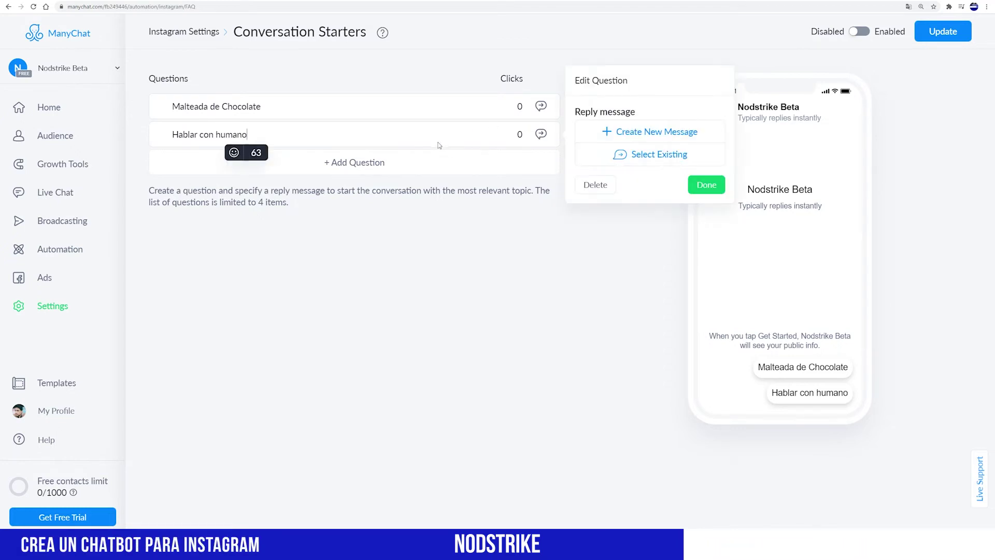
{"action": "left_click", "coordinate": [598, 186]}
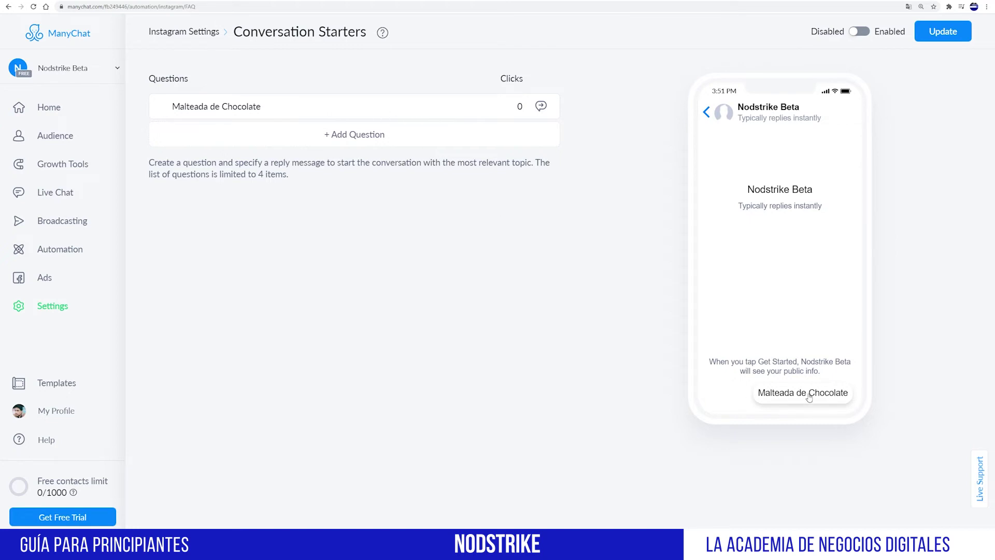
Create a new reply message flow for the "Malteada de Chocolate" question
{"action": "left_click", "coordinate": [541, 107]}
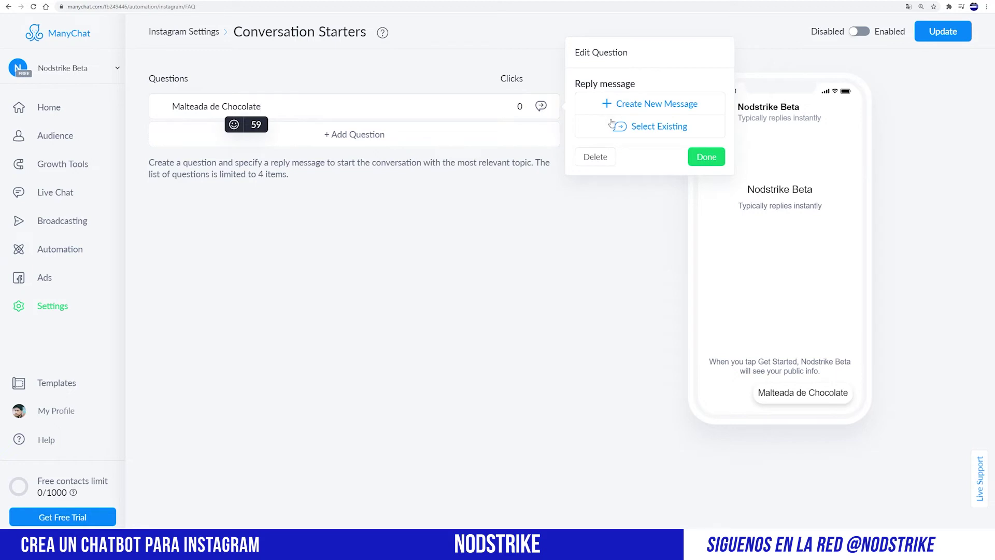
{"action": "left_click", "coordinate": [660, 105]}
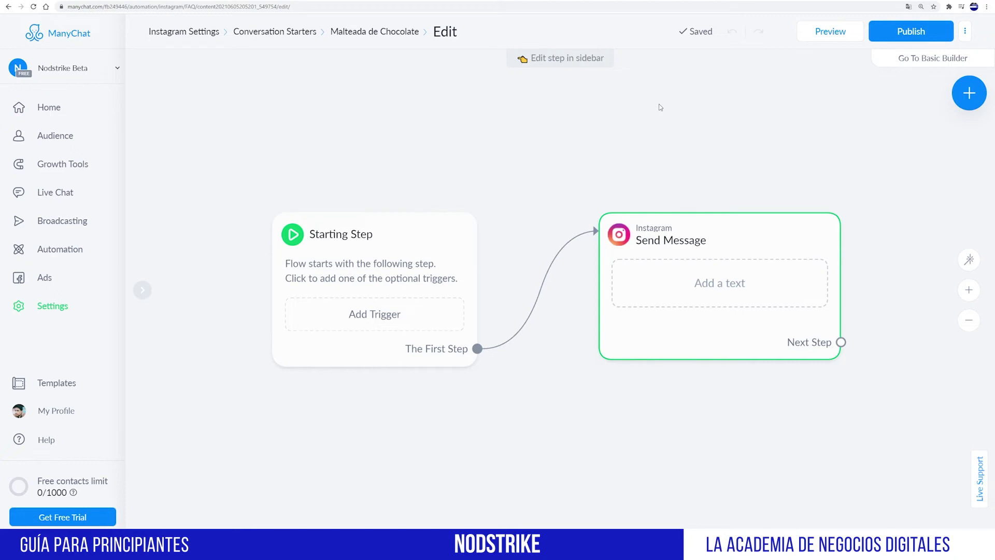
{"action": "mouse_move", "coordinate": [763, 224]}
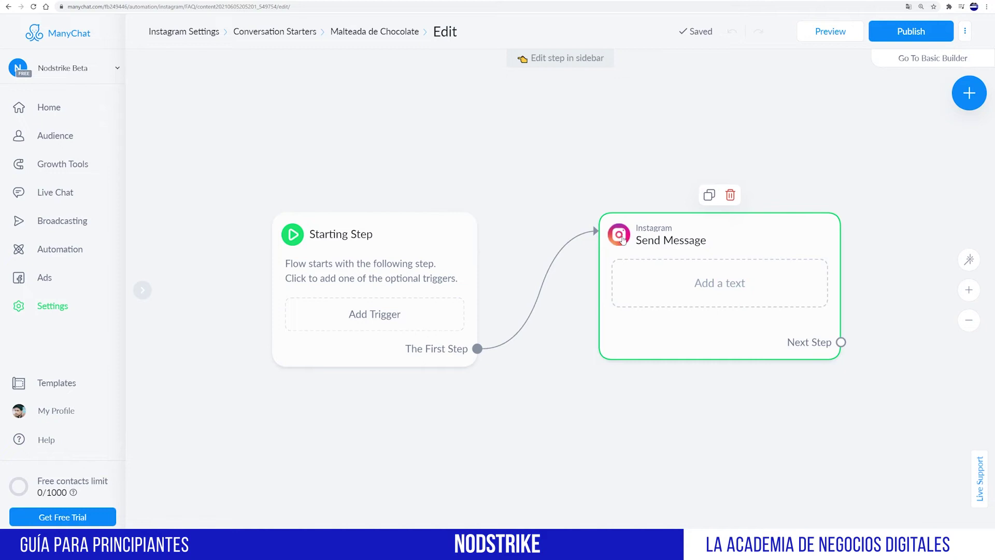
{"action": "left_click_drag", "start_coordinate": [701, 417], "coordinate": [611, 409]}
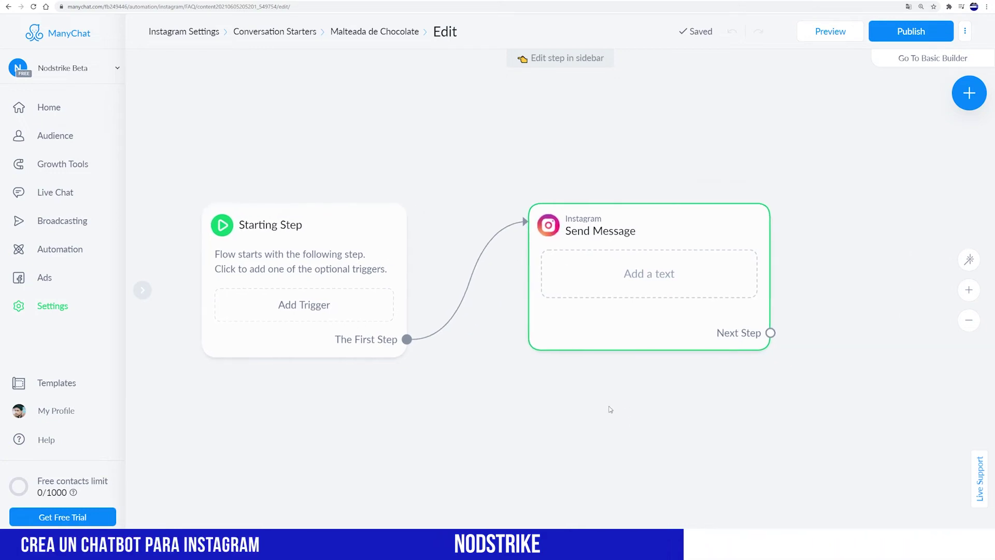
{"action": "mouse_move", "coordinate": [615, 242]}
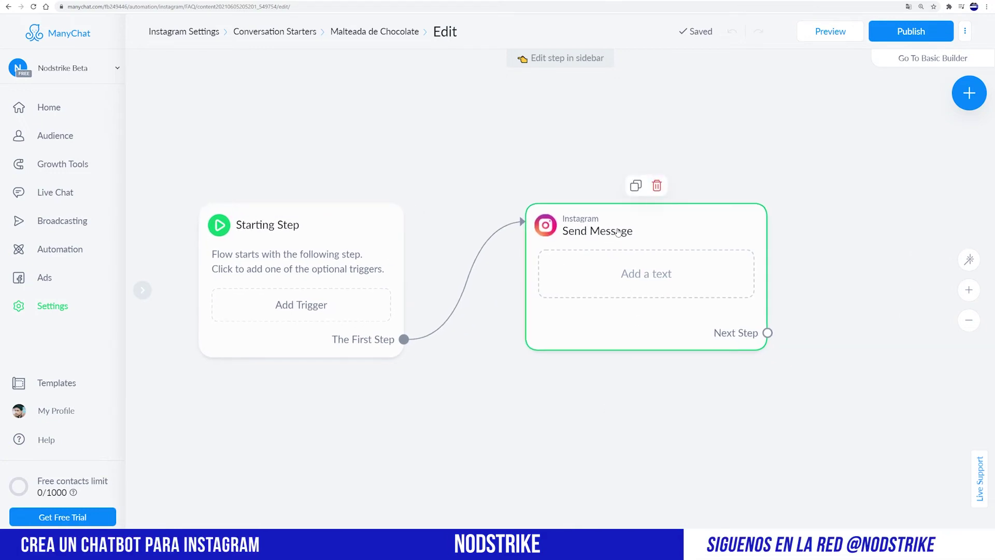
Write "Nuestra malteada de chocolate es deliciosa." as the Send Message text and publish the flow
{"action": "left_click", "coordinate": [656, 275]}
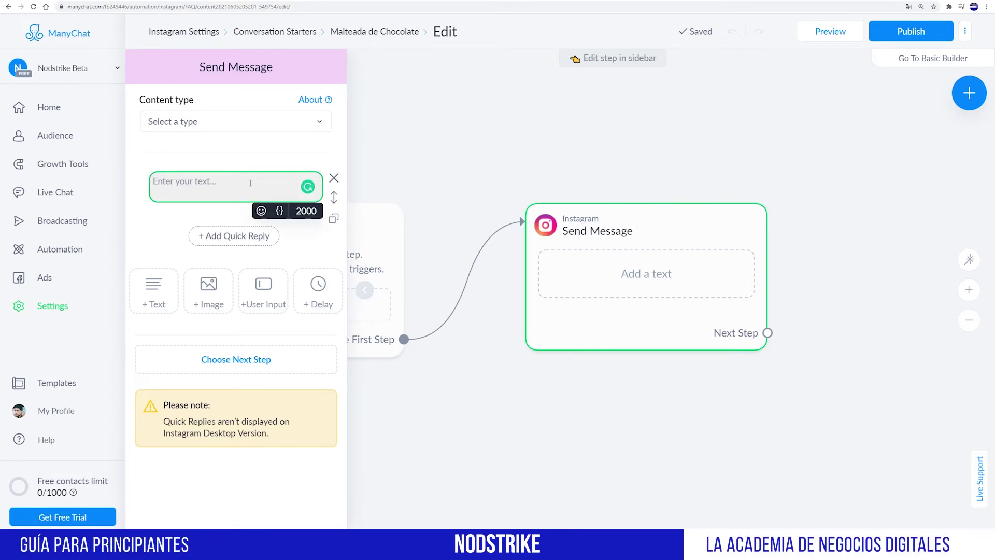
{"action": "type", "text": "Nuestra malteada de choco"}
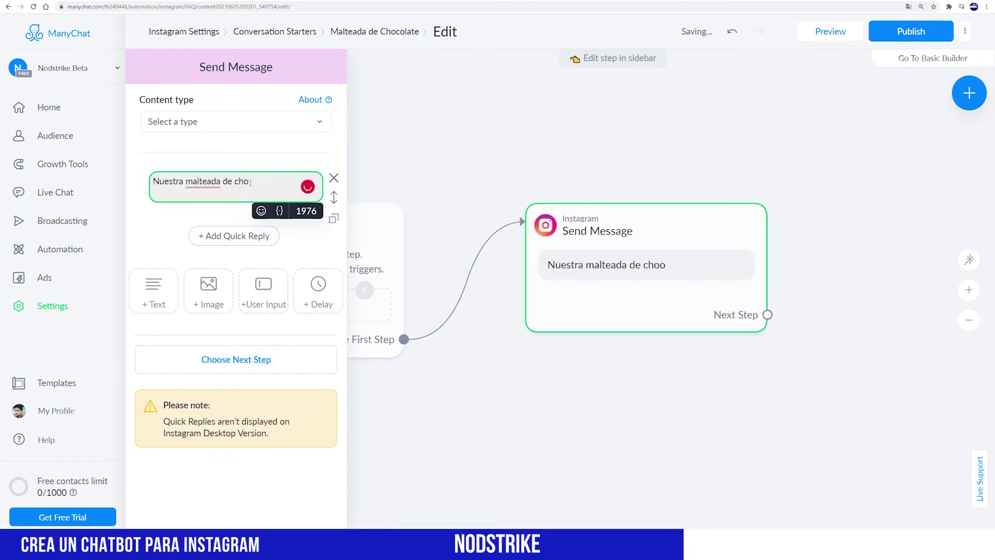
{"action": "key", "text": "BackSpace"}
{"action": "type", "text": "colate es"}
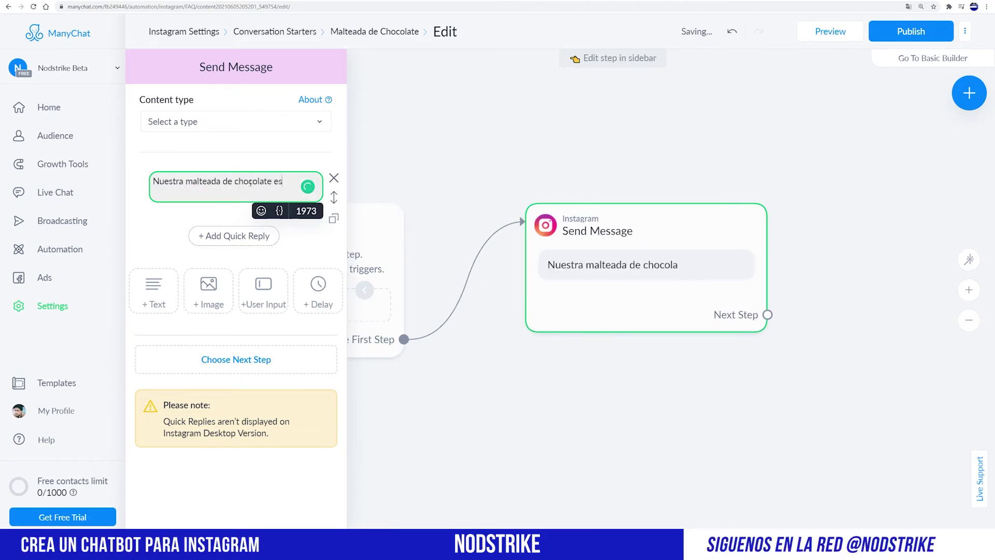
{"action": "type", "text": " deliciosa."}
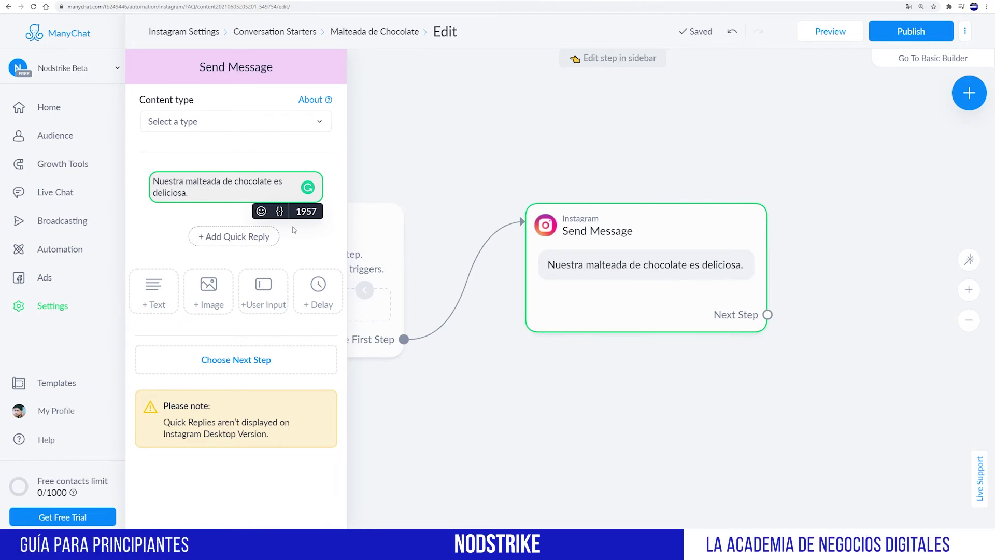
{"action": "mouse_move", "coordinate": [245, 197]}
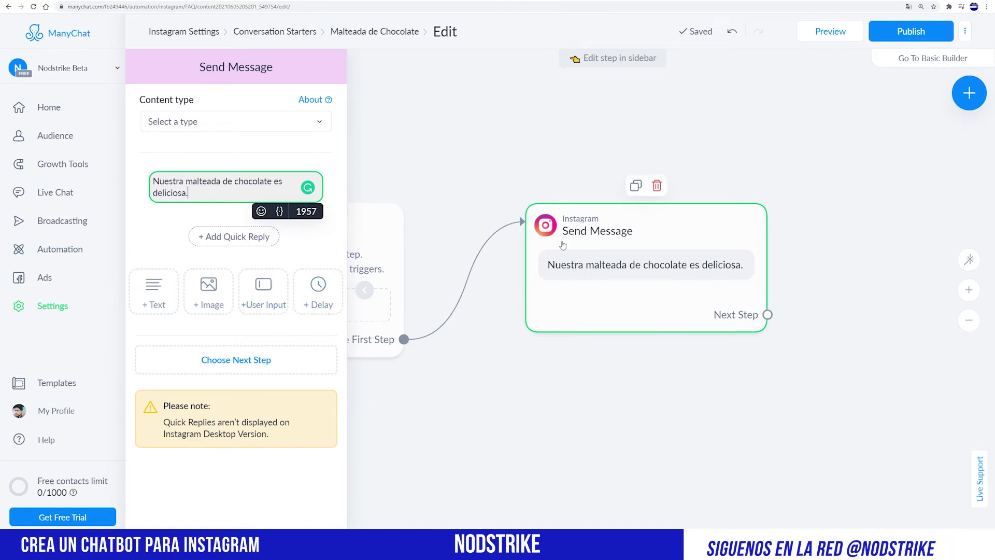
{"action": "left_click", "coordinate": [912, 33]}
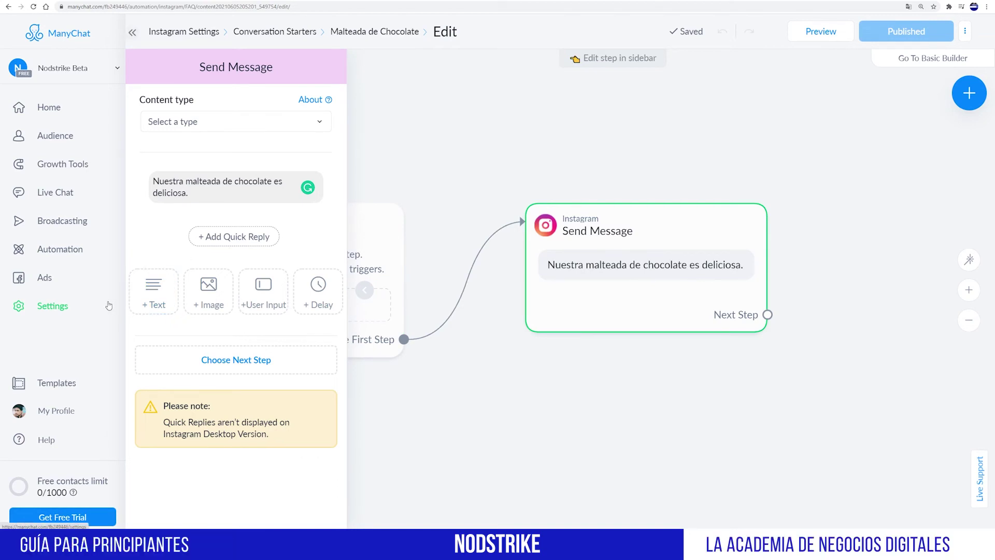
Create an automation keyword rule for the message "fresa" on the Instagram channel
{"action": "left_click", "coordinate": [105, 261]}
{"action": "left_click", "coordinate": [89, 307]}
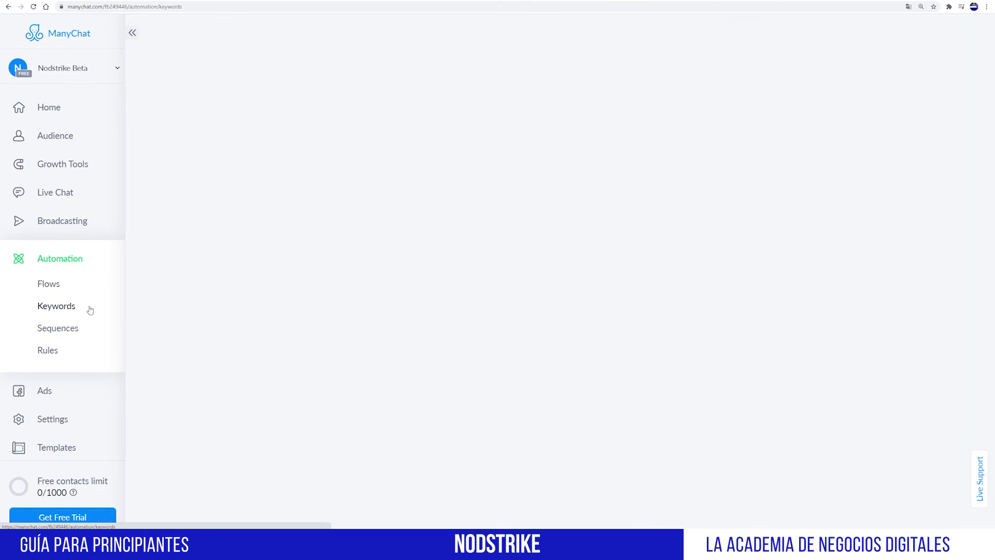
{"action": "left_click", "coordinate": [926, 32]}
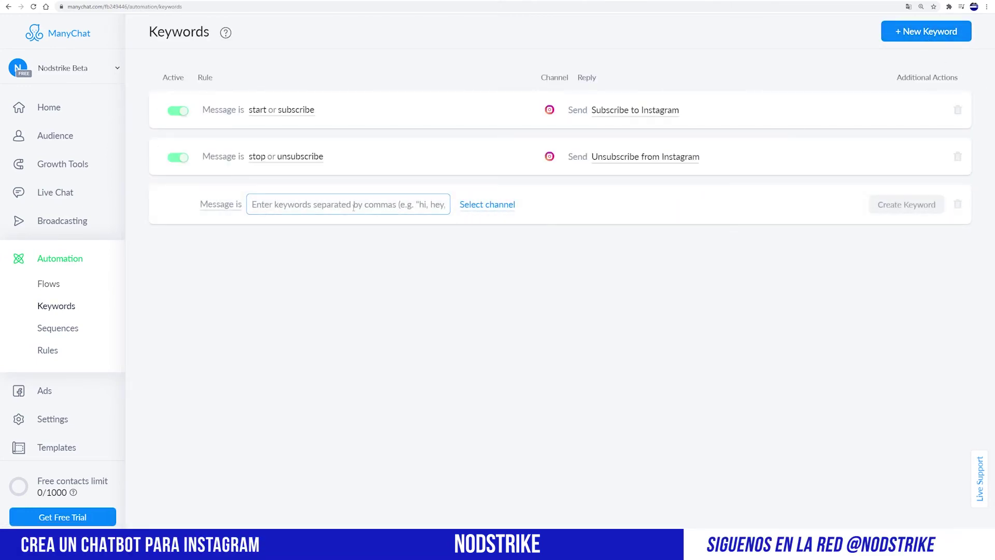
{"action": "type", "text": "fresa"}
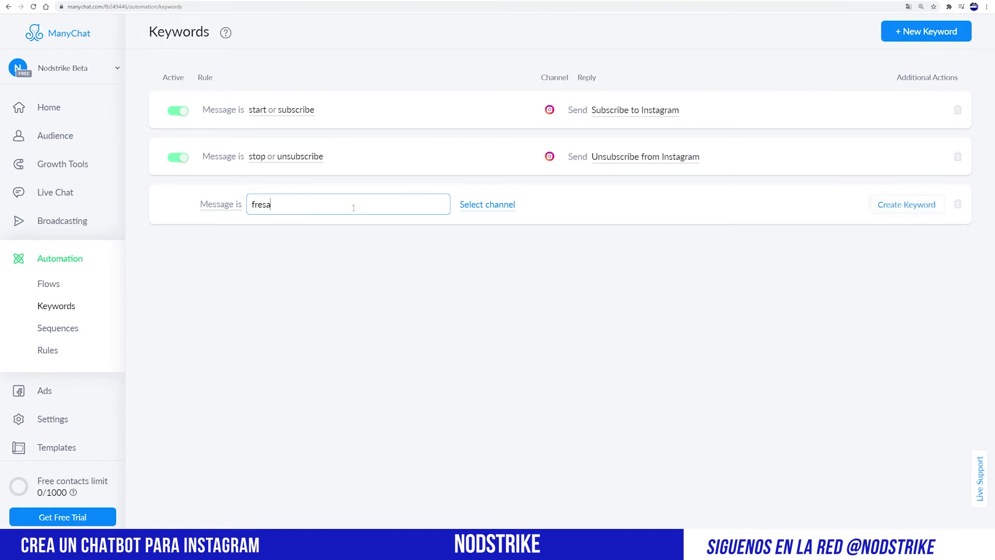
{"action": "left_click", "coordinate": [495, 206]}
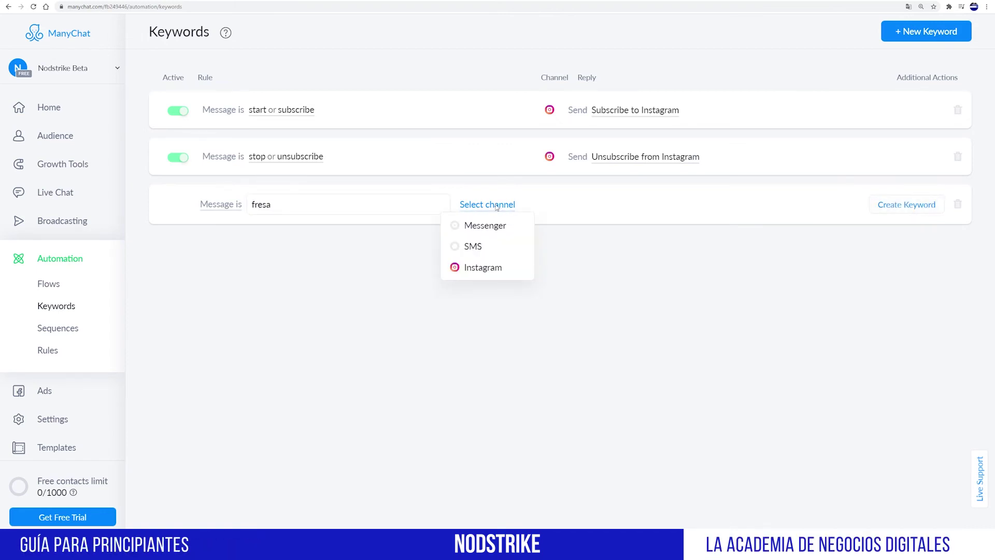
{"action": "left_click", "coordinate": [487, 266]}
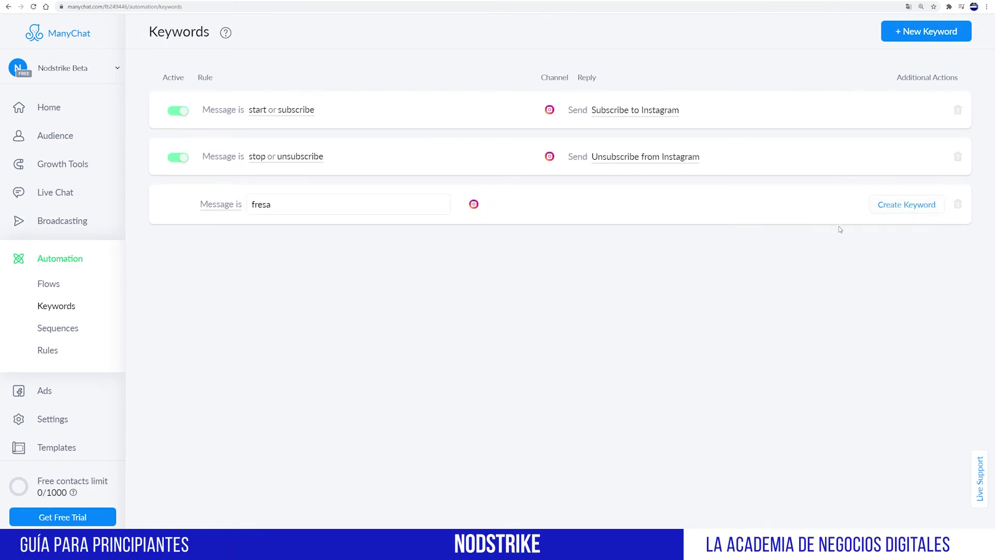
{"action": "left_click", "coordinate": [906, 206]}
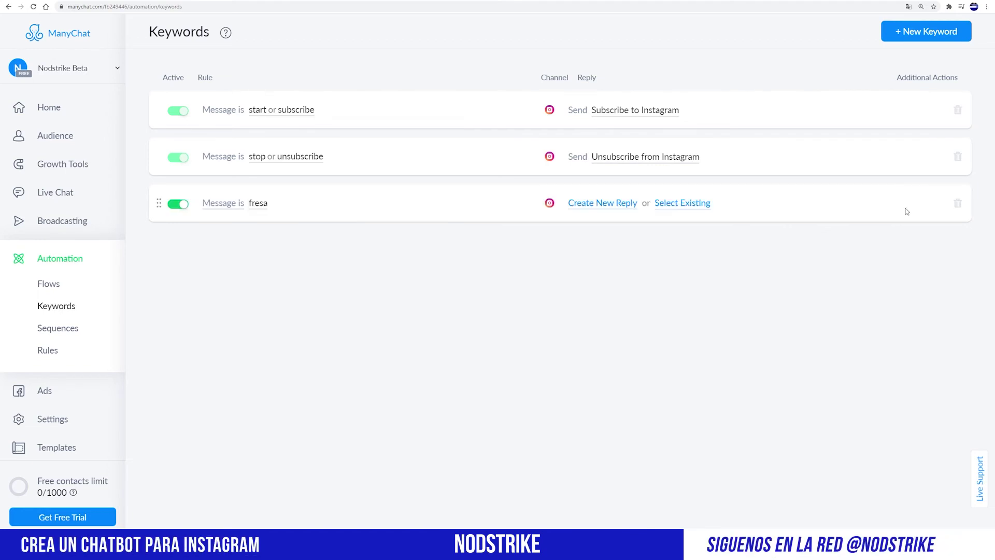
Create a new reply for the "fresa" keyword with the text "Nuestra malteada de fresa es deliciosa." and publish it
{"action": "left_click", "coordinate": [619, 207]}
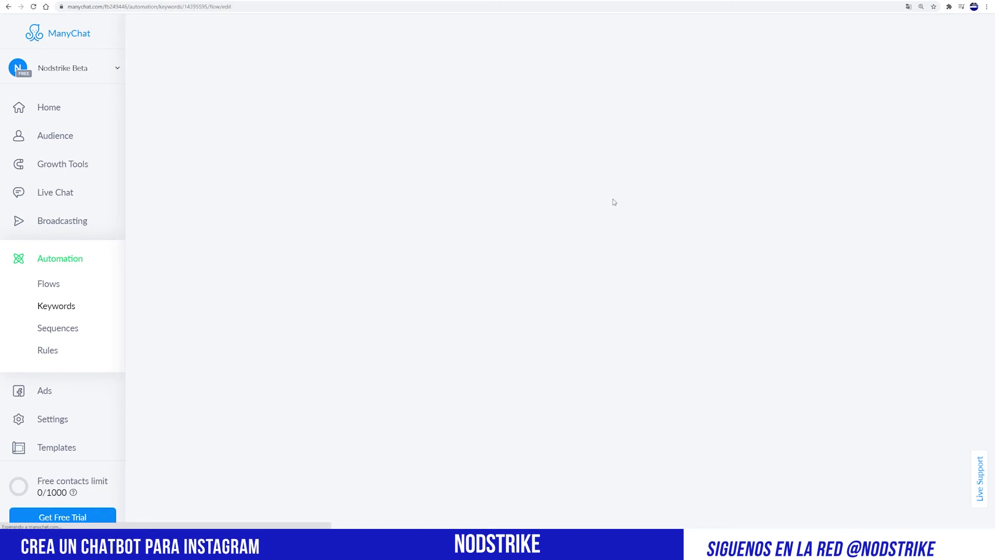
{"action": "left_click", "coordinate": [732, 288]}
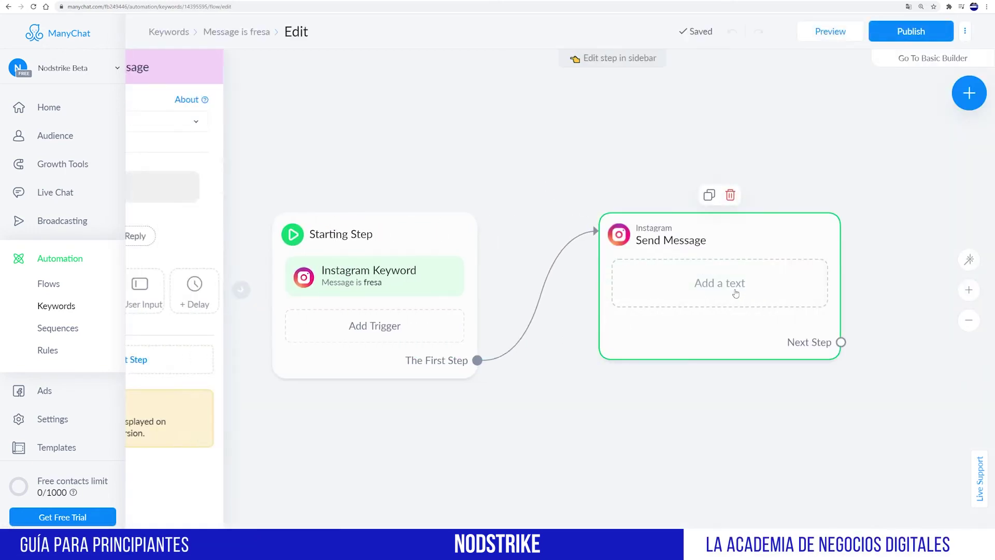
{"action": "left_click", "coordinate": [285, 187]}
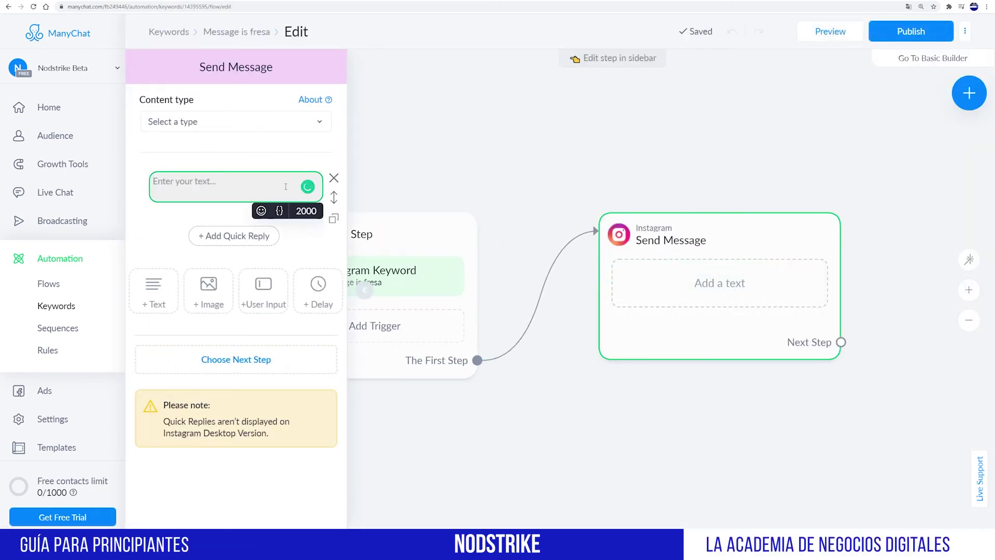
{"action": "type", "text": "Nuestr"}
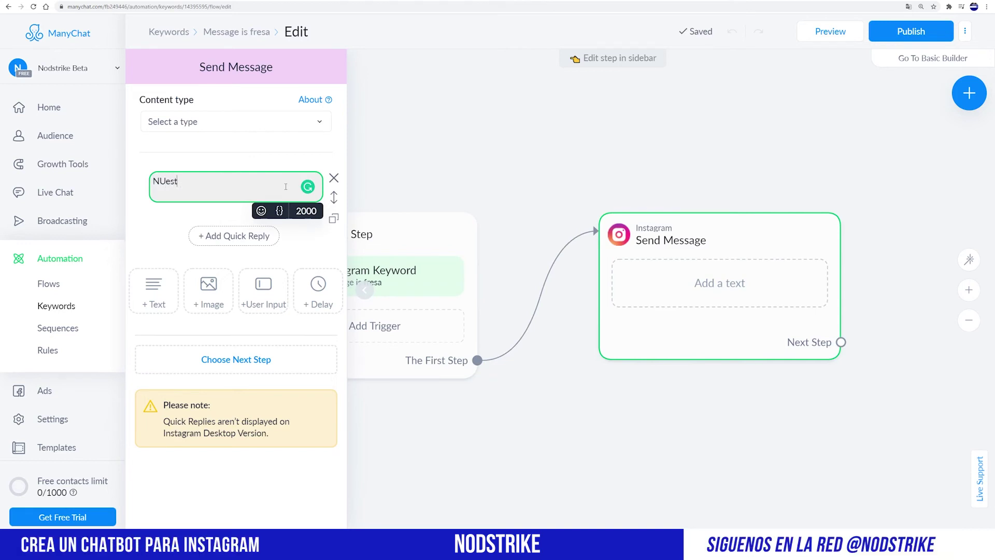
{"action": "type", "text": "a malte"}
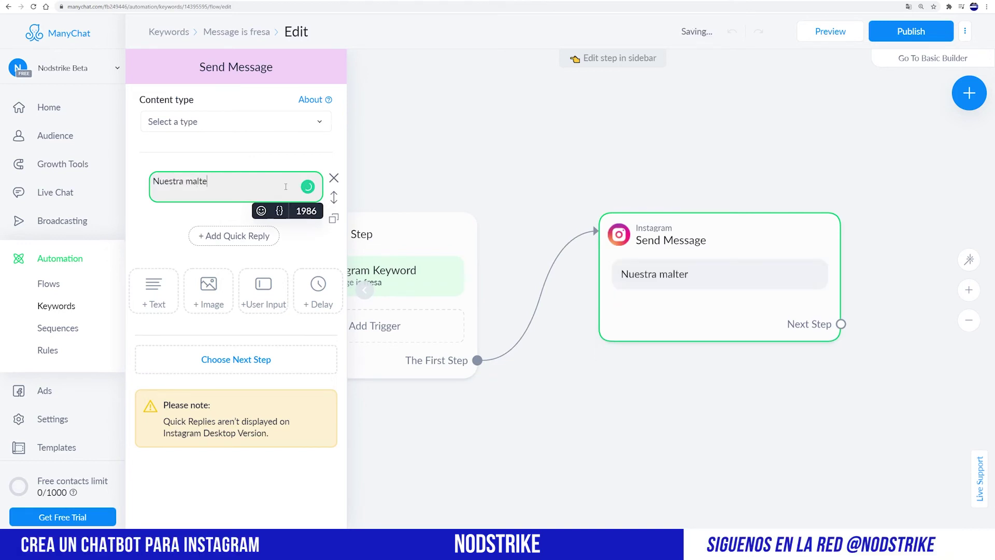
{"action": "type", "text": "ada de fresa es del"}
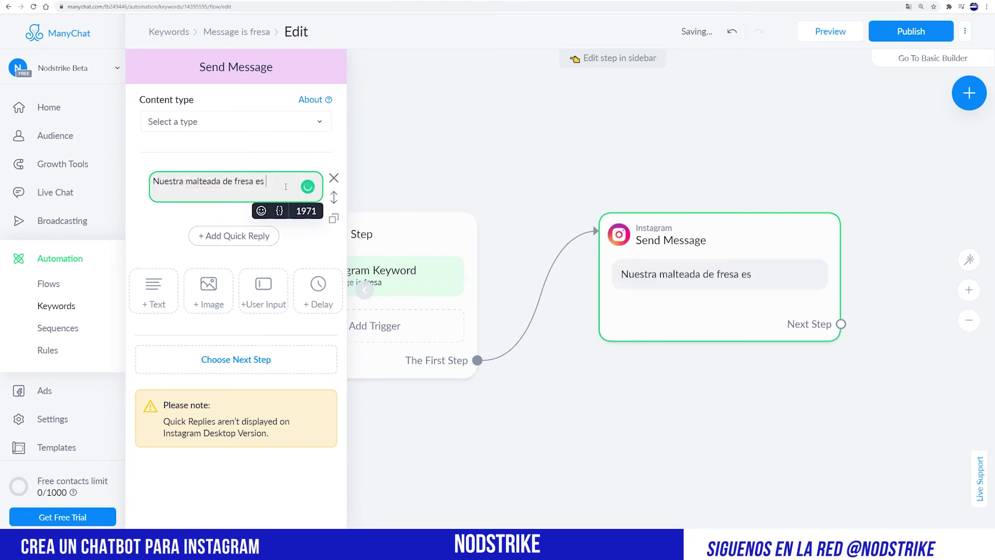
{"action": "type", "text": "iciosa."}
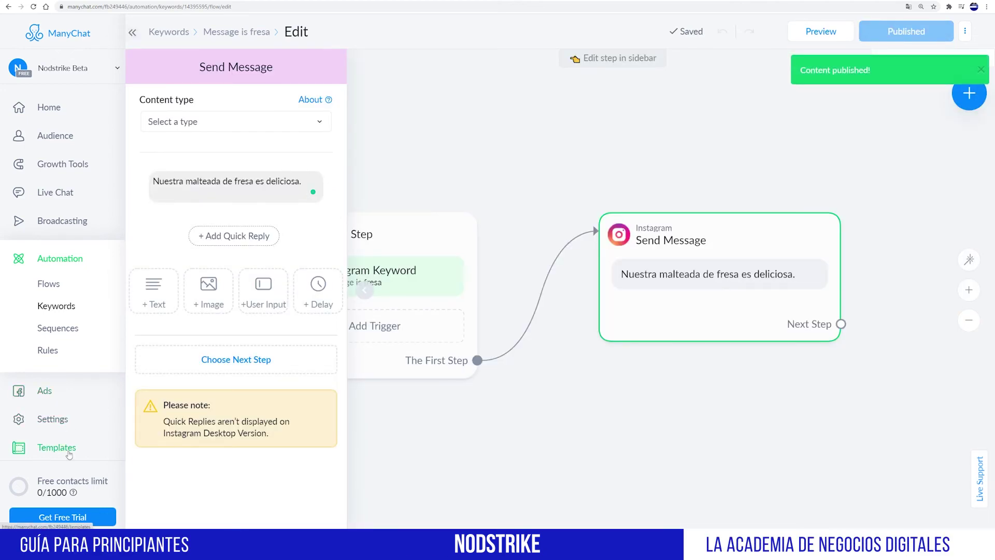
Enable the Instagram conversation starters containing the "Malteada de Chocolate" question in the account settings
{"action": "left_click", "coordinate": [53, 419]}
{"action": "left_click", "coordinate": [209, 238]}
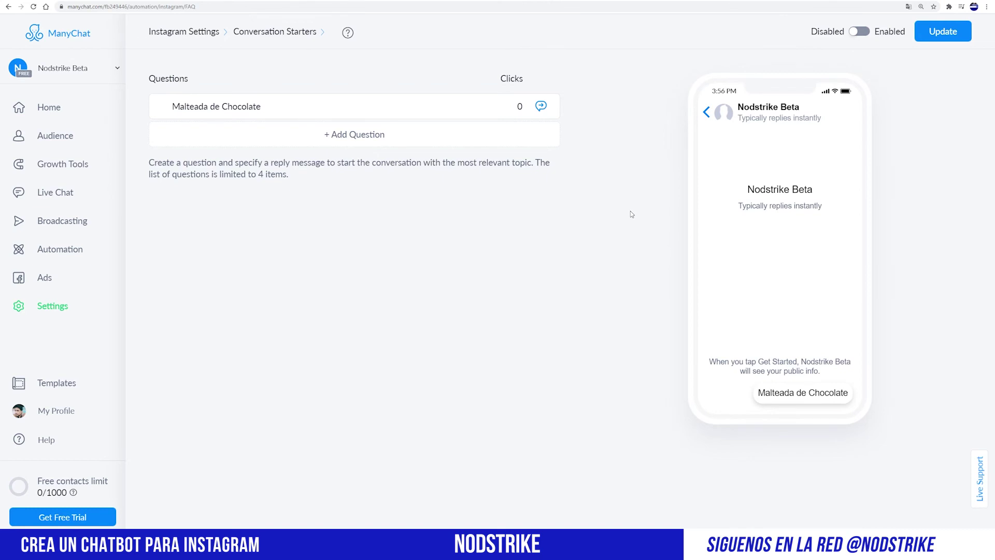
{"action": "left_click", "coordinate": [859, 32]}
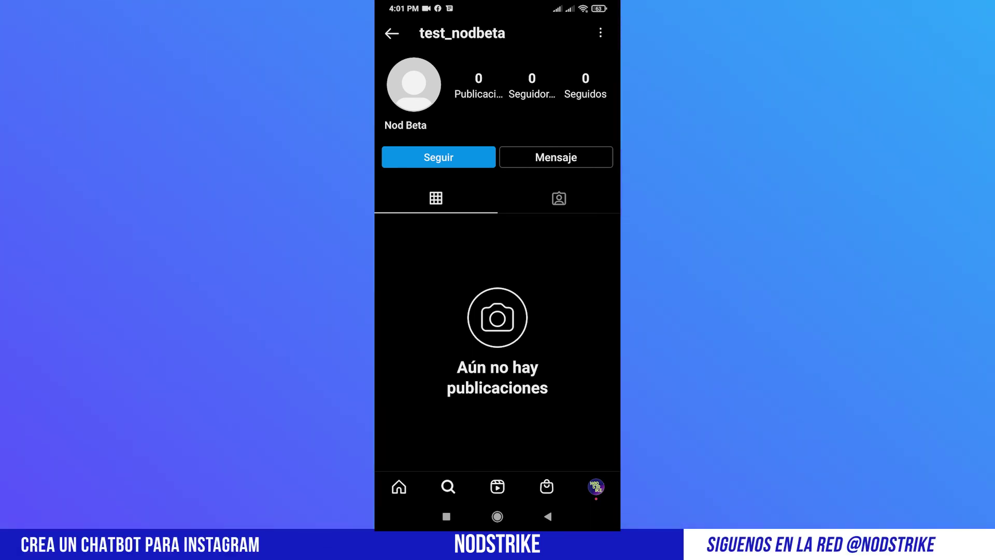
In the Instagram app, message the test business account with the "Malteada de Chocolate" starter and the keyword "fresa"
{"action": "left_click", "coordinate": [555, 157]}
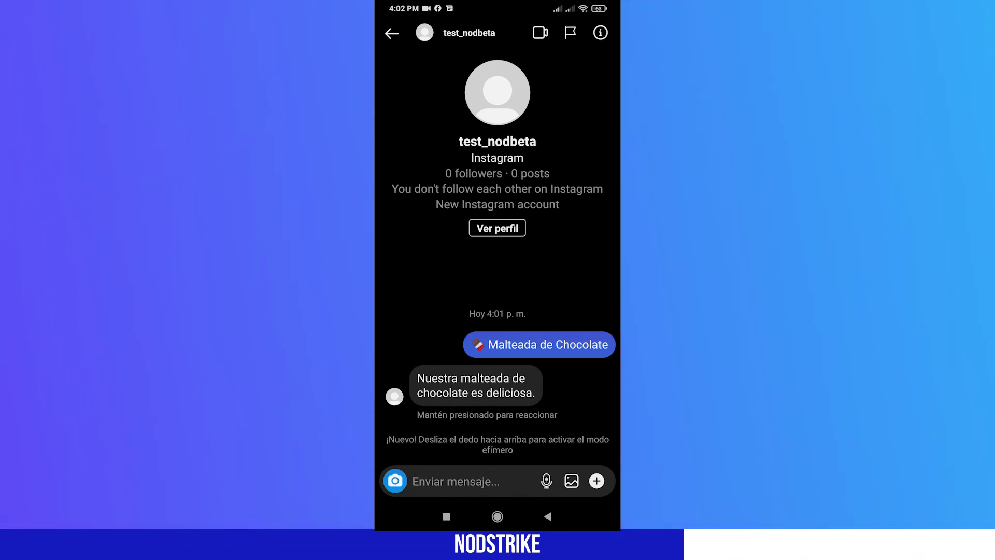
{"action": "left_click", "coordinate": [455, 481]}
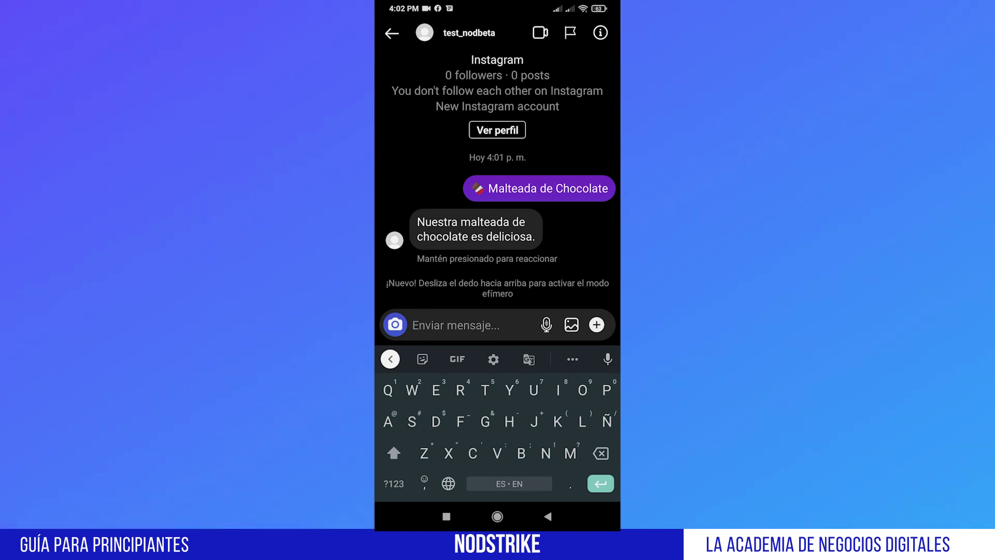
{"action": "type", "text": "fresa"}
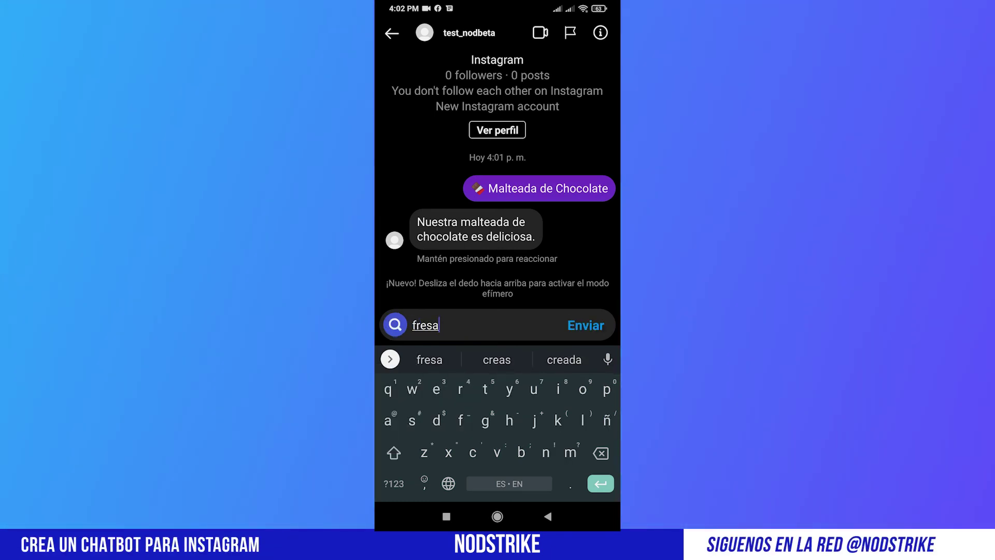
{"action": "key", "text": "Return"}
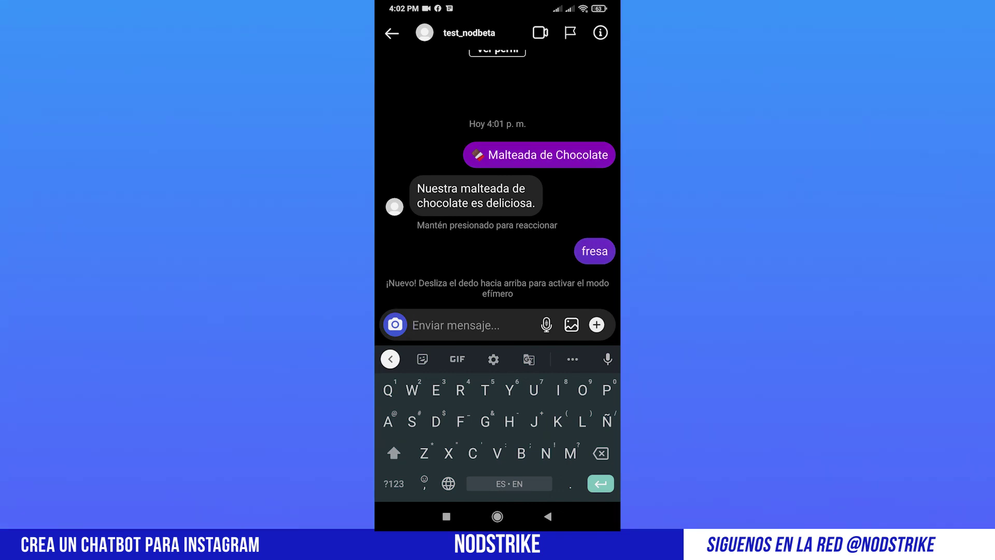